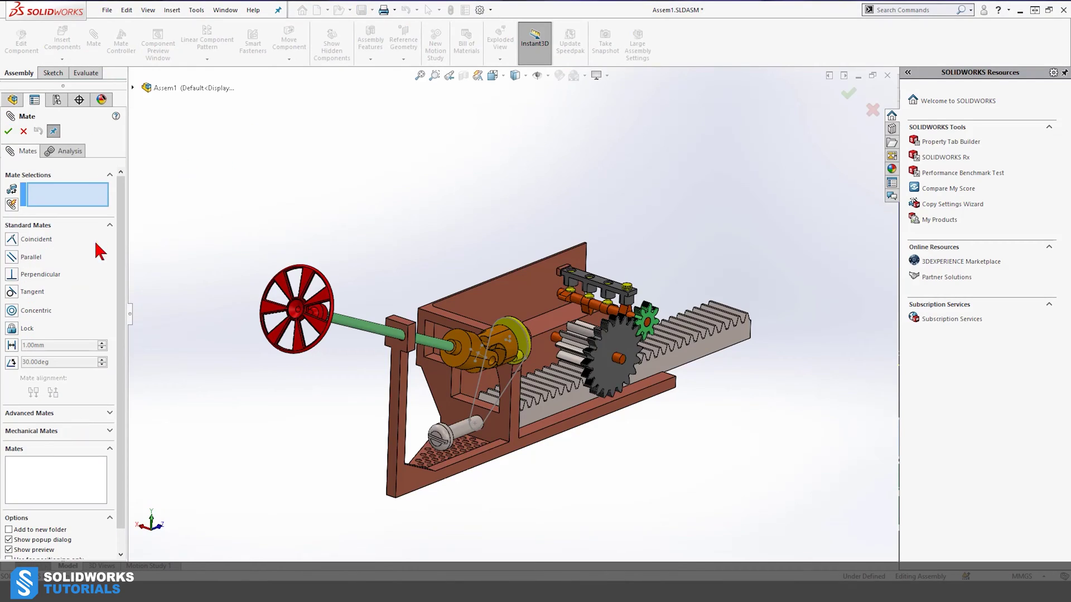
- Expand Mechanical Mates and pick Gear as the mate type
click(29, 431)
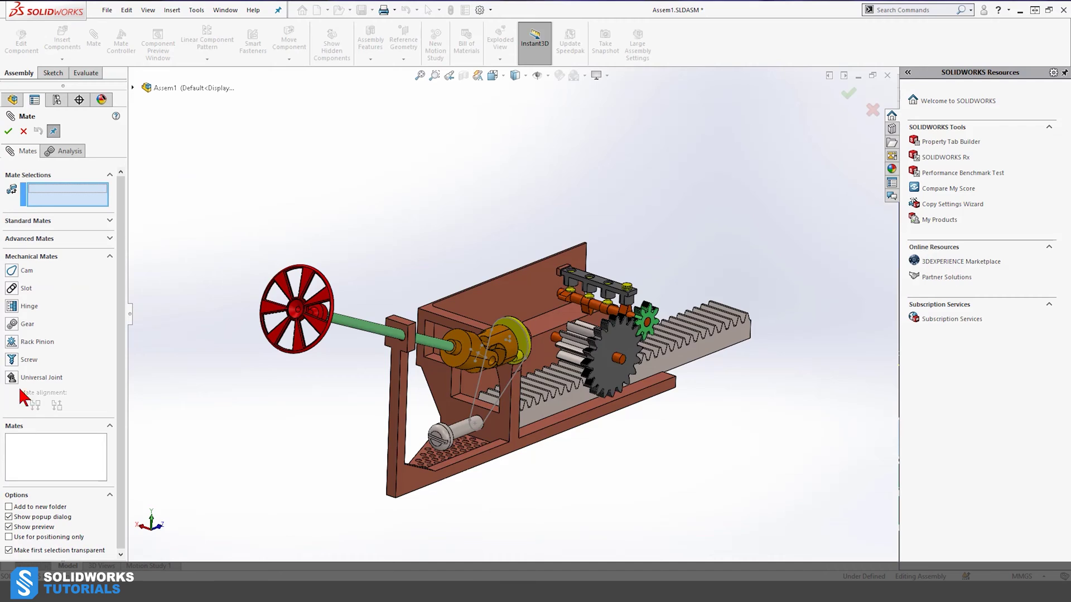
click(12, 324)
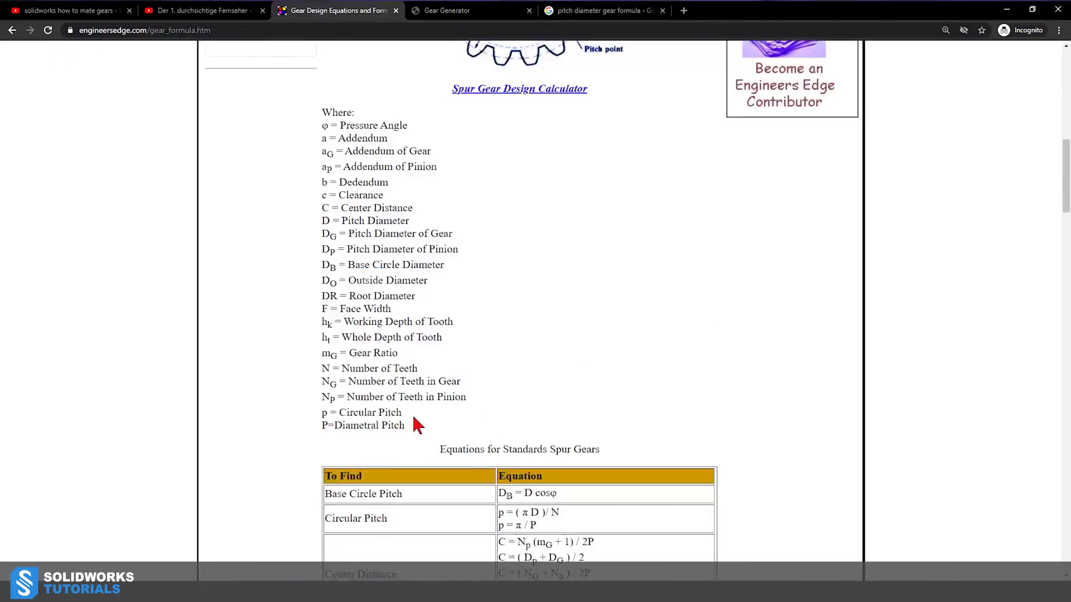
- Scroll through the Google results for 'pitch diameter gear formula'
scroll(418, 423, down, 6)
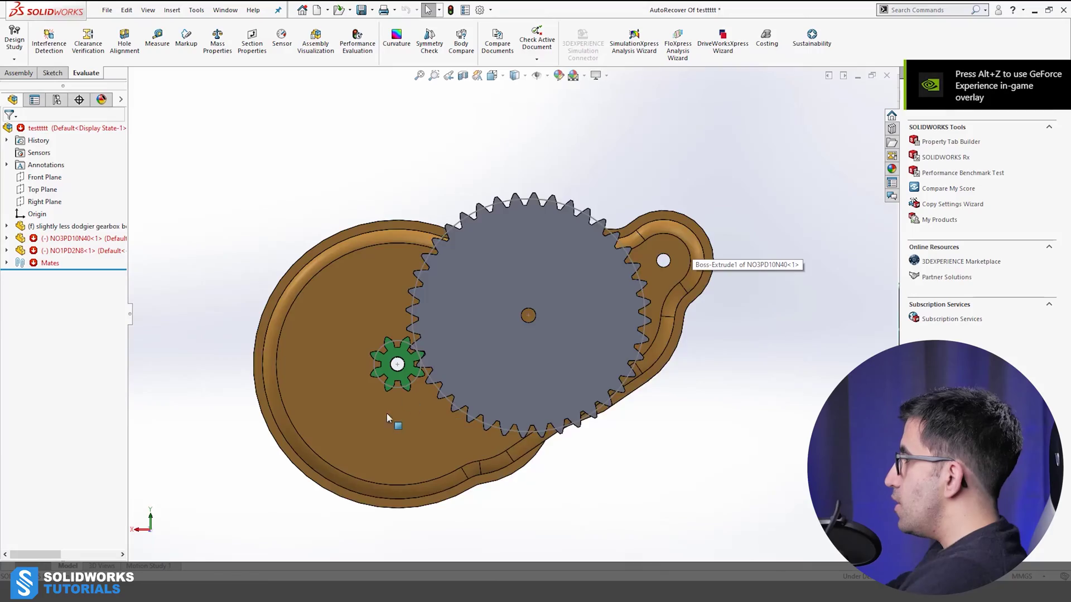
- Orbit the gearbox, switch to a front view, and turn the small green gear slightly
scroll(383, 418, down, 2)
middle_drag(485, 386, 462, 330)
scroll(586, 395, up, 2)
scroll(585, 430, down, 3)
scroll(586, 502, up, 3)
scroll(588, 440, down, 2)
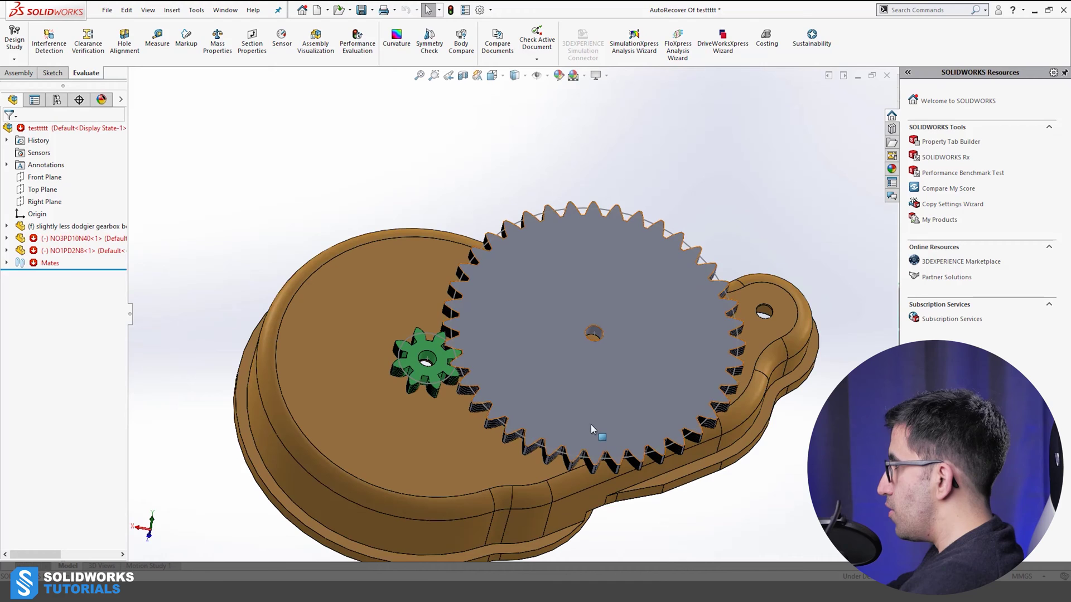
scroll(491, 335, down, 2)
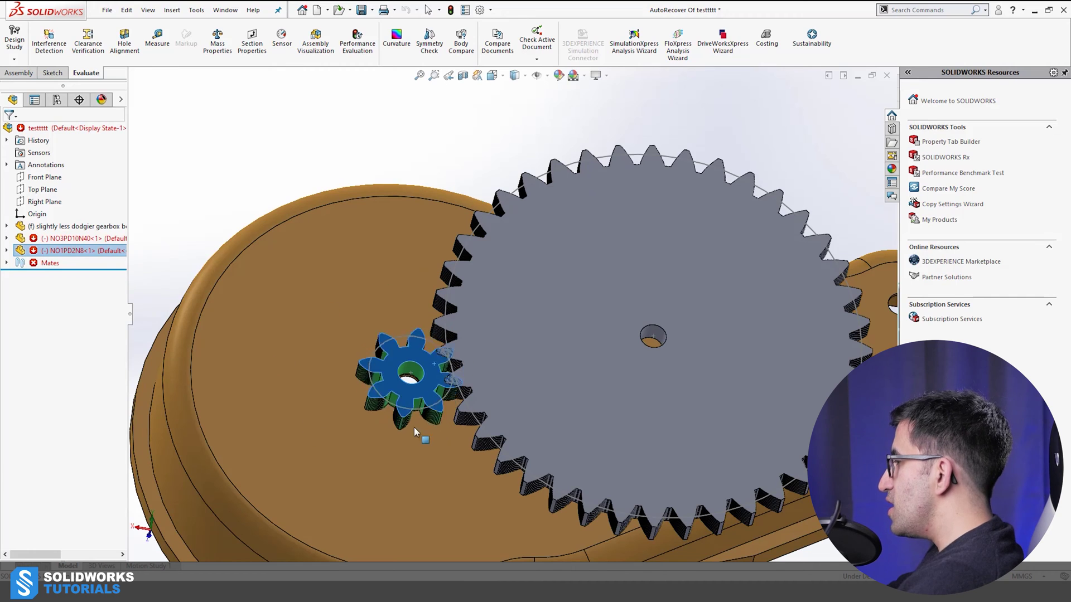
key(space)
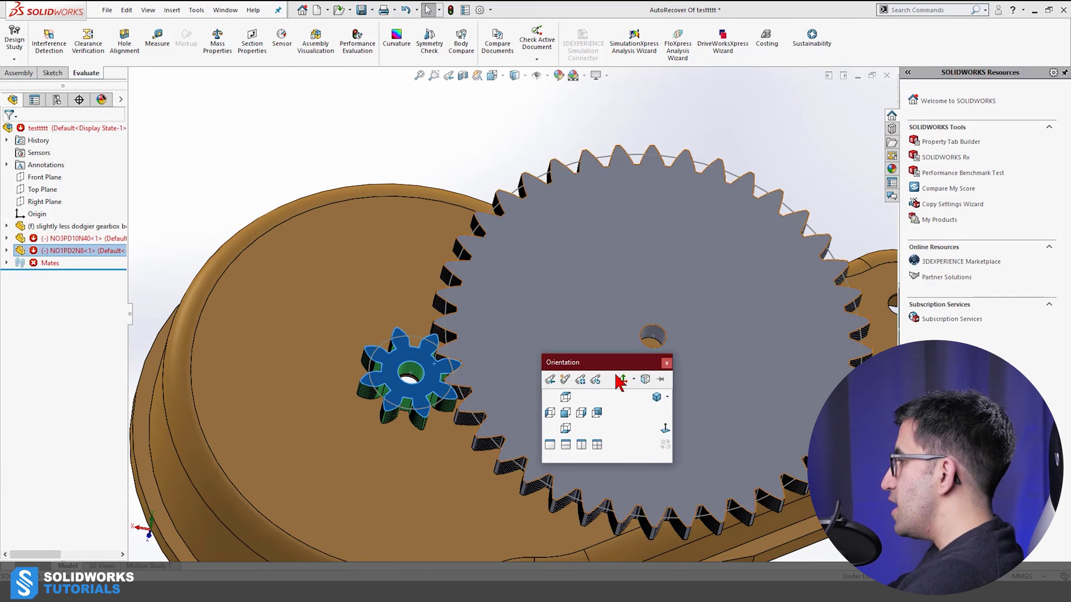
click(663, 431)
scroll(379, 340, down, 5)
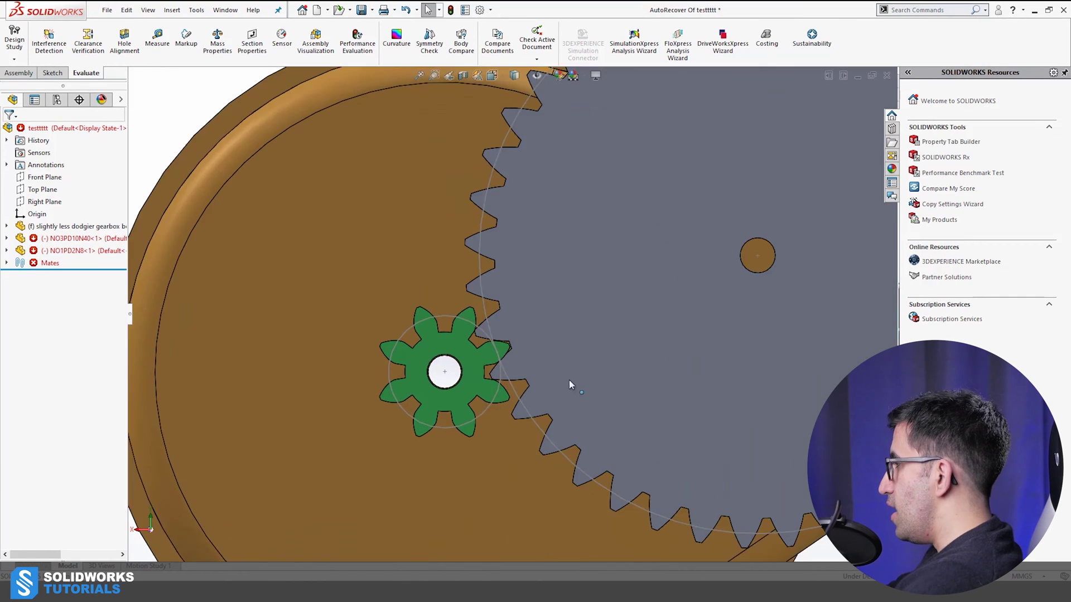
scroll(727, 336, down, 8)
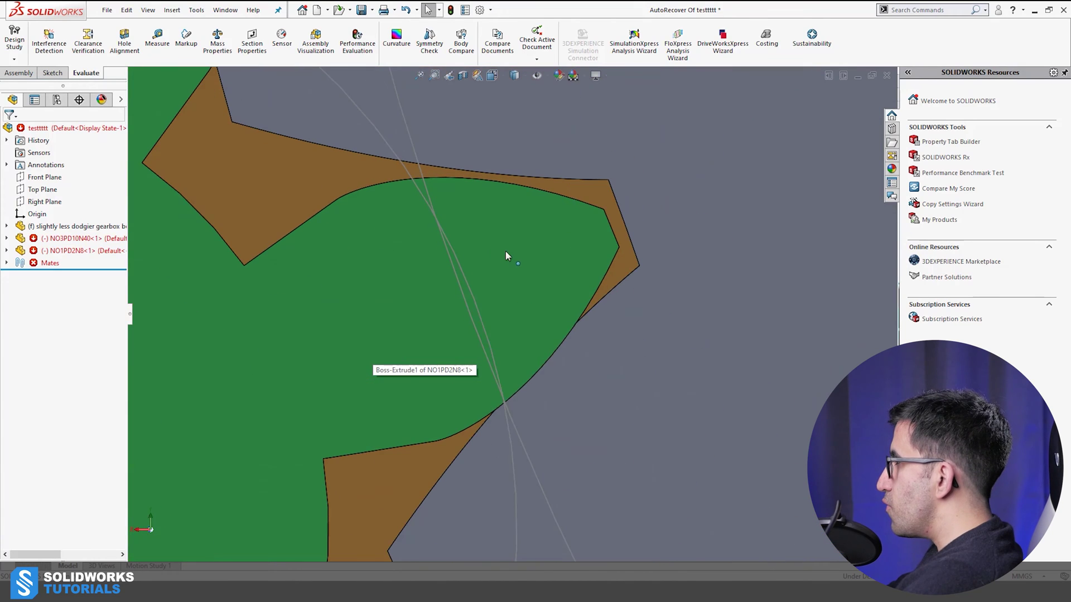
click(519, 253)
drag(519, 253, 547, 232)
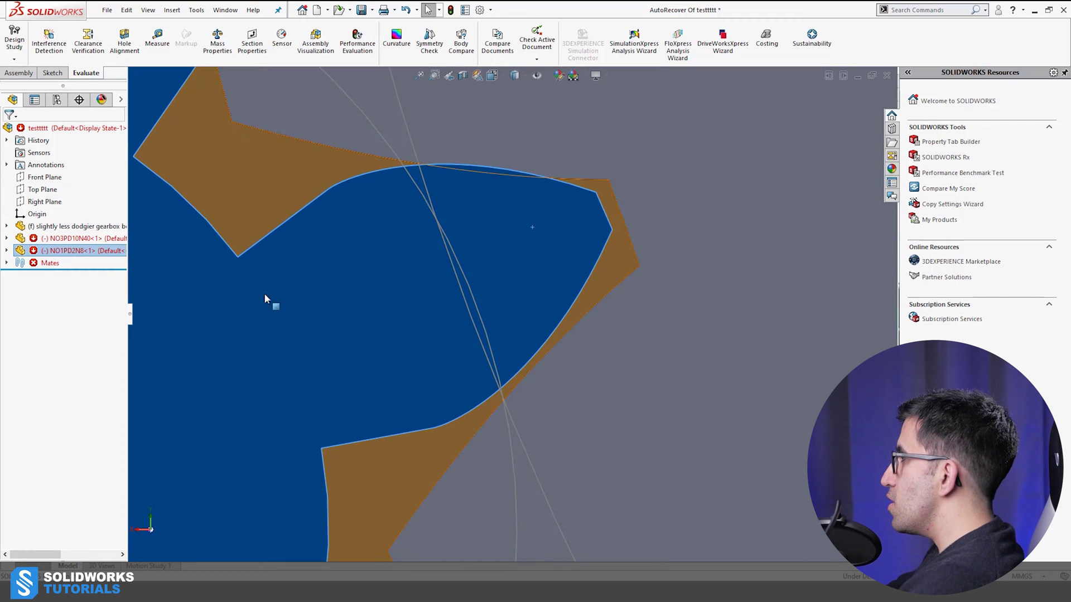
- Delete the errored GearMate2 and select the large gear's circular edge
scroll(608, 189, up, 8)
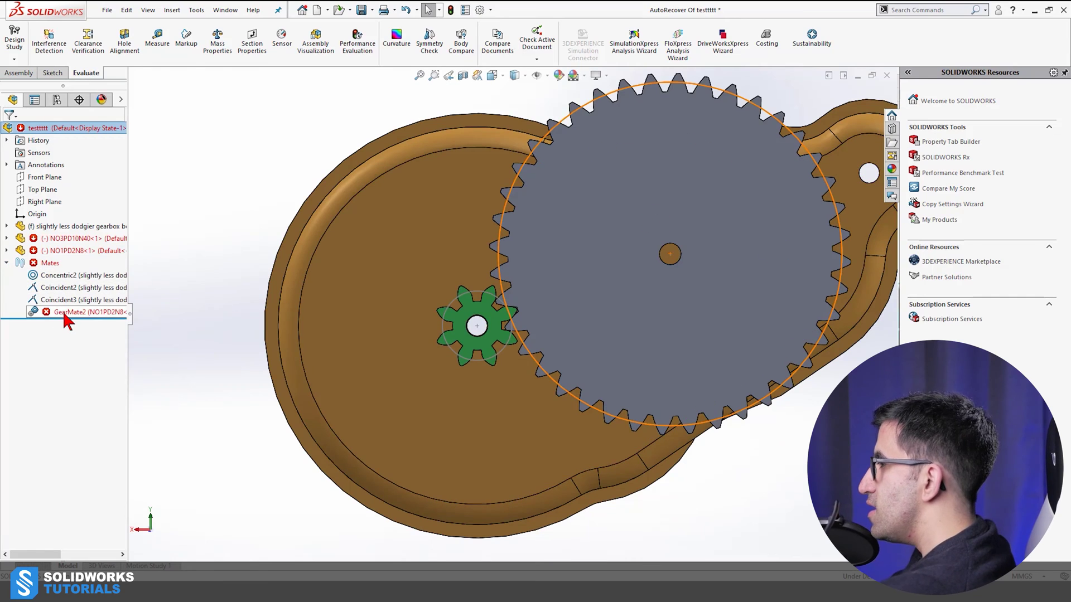
key(Delete)
scroll(516, 255, down, 4)
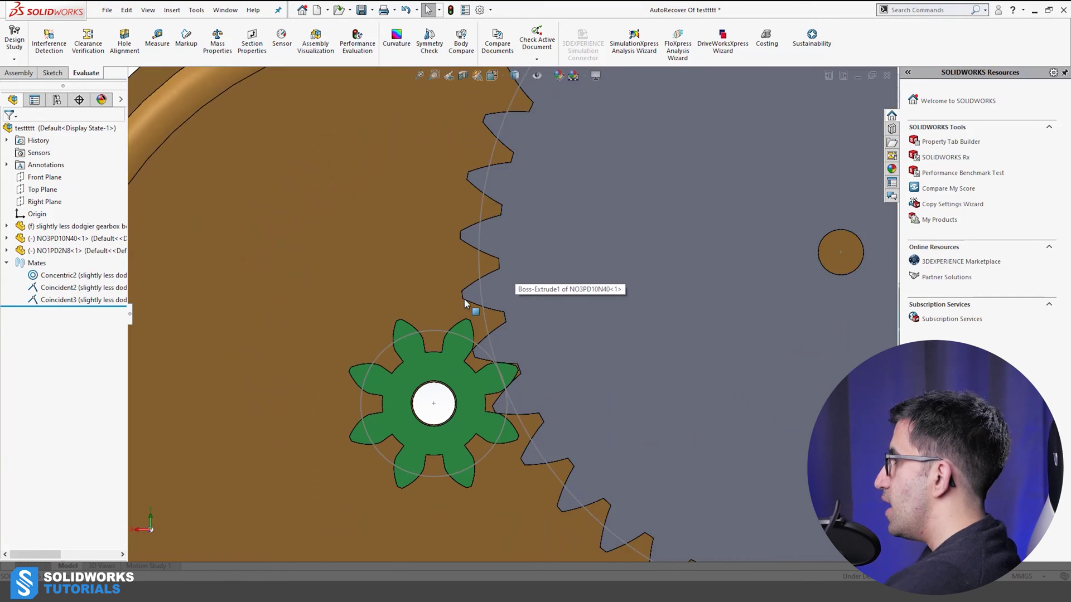
click(483, 310)
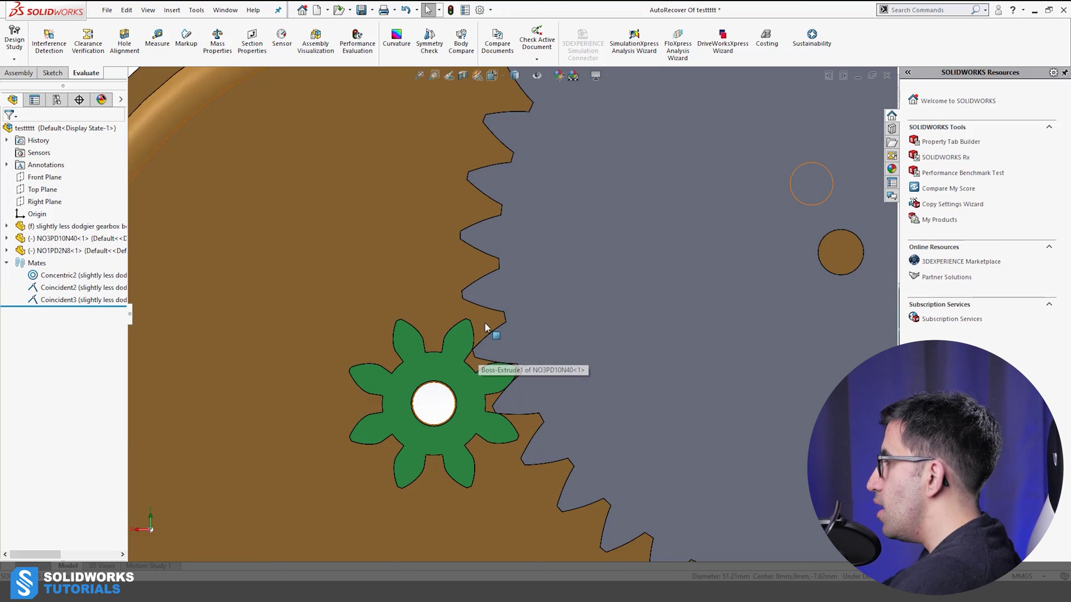
scroll(500, 324, up, 5)
scroll(670, 369, down, 3)
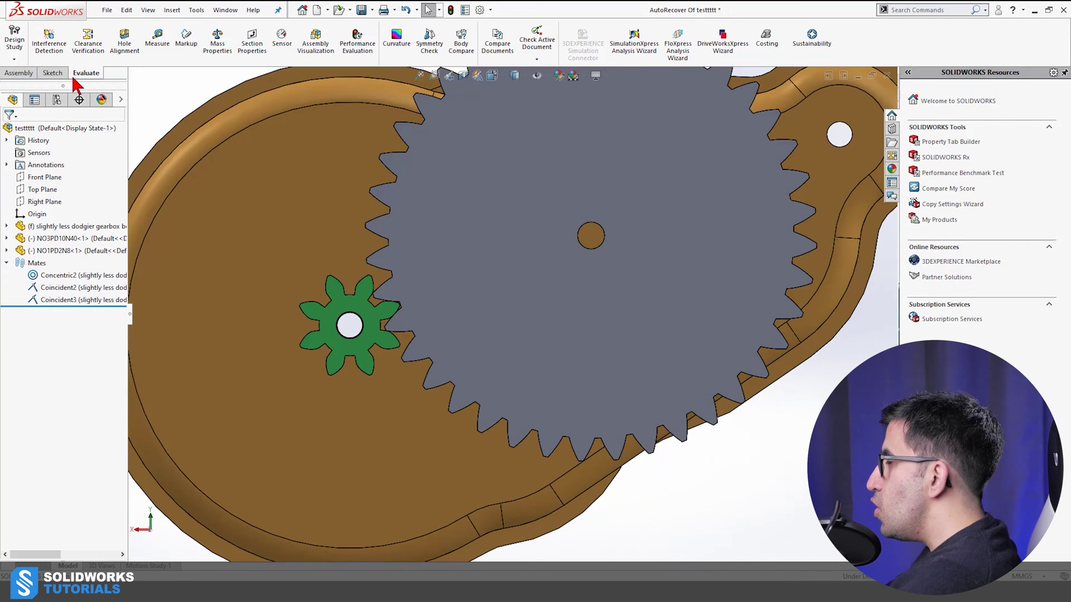
click(19, 73)
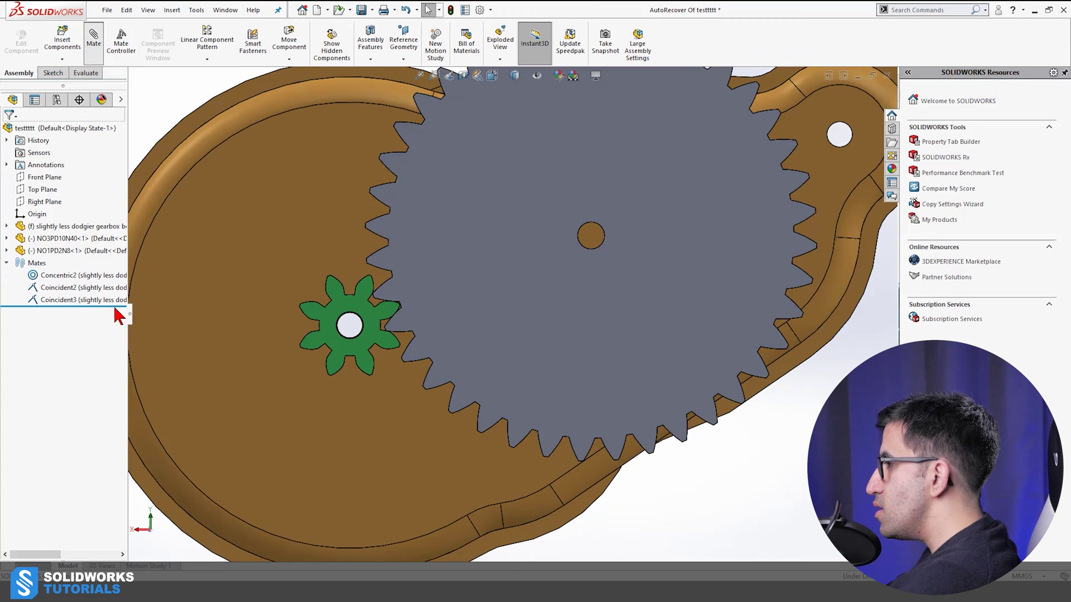
click(35, 431)
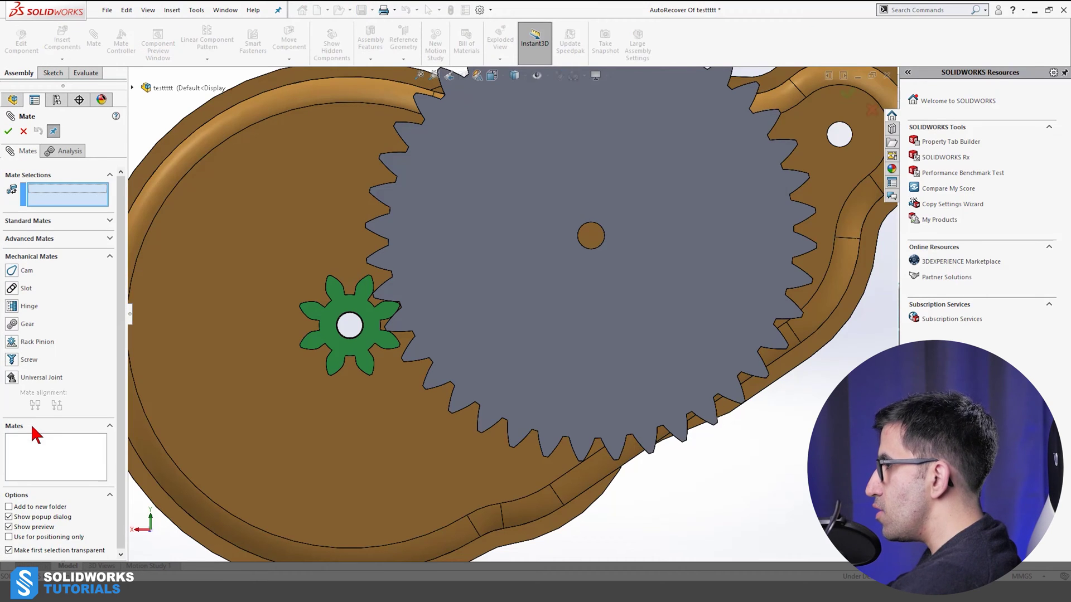
click(12, 325)
scroll(506, 249, down, 8)
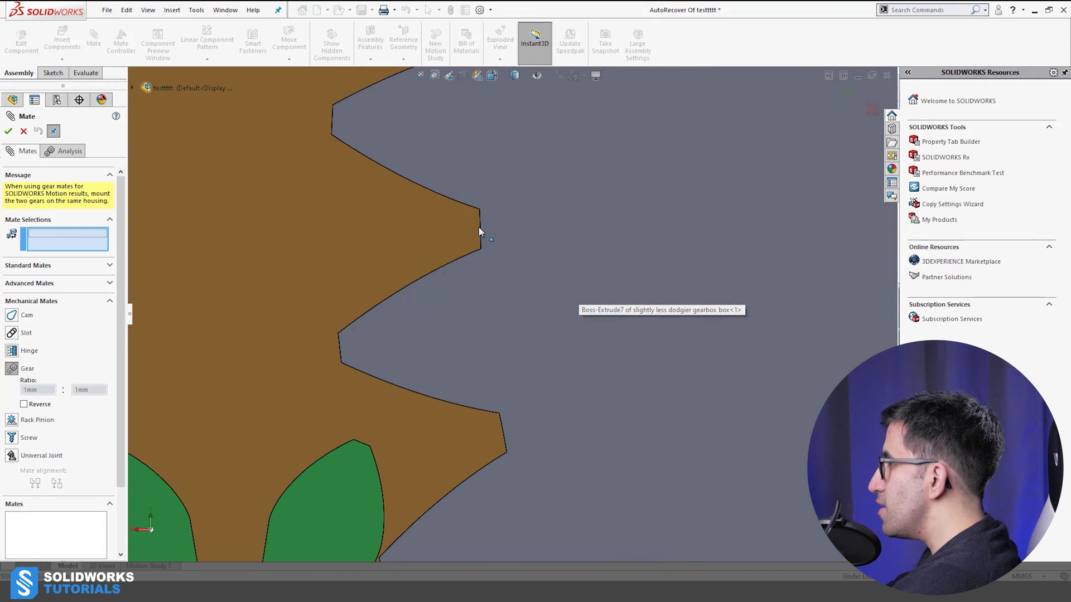
scroll(482, 240, up, 5)
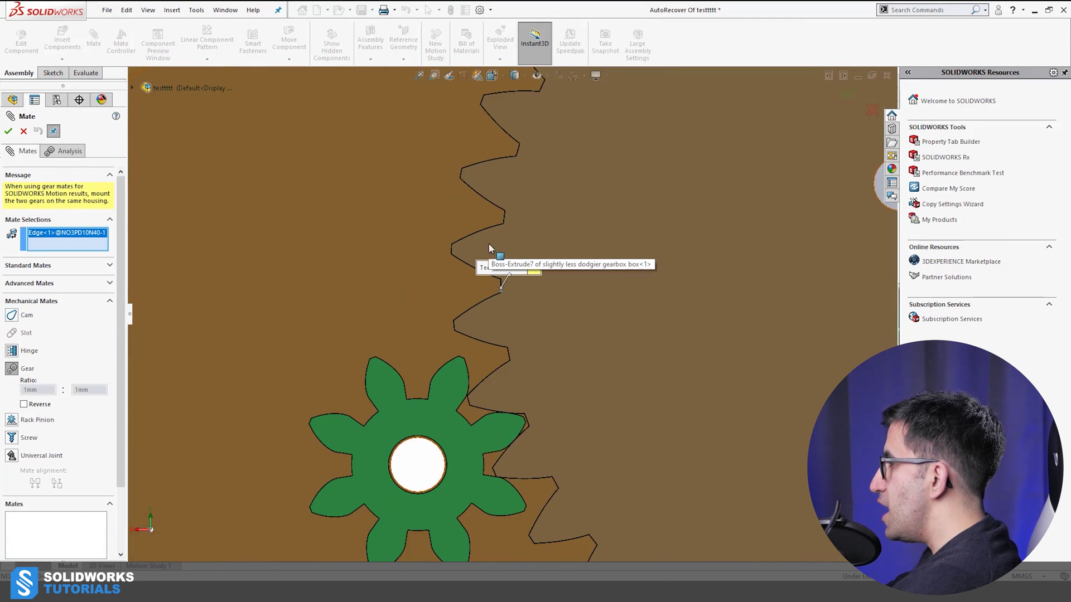
scroll(476, 413, down, 5)
click(468, 373)
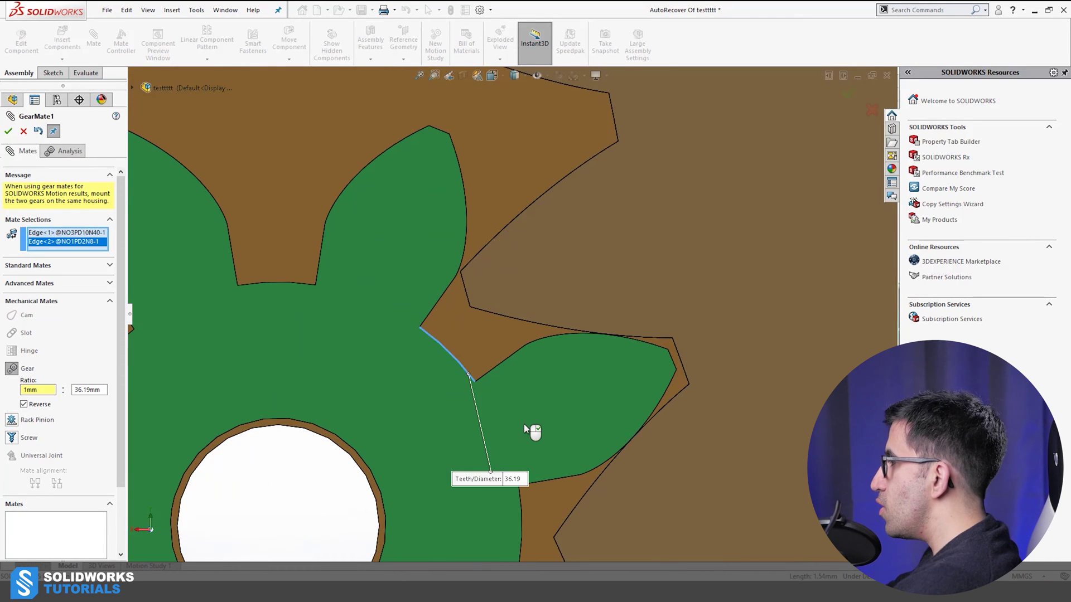
scroll(533, 431, up, 5)
scroll(574, 249, up, 6)
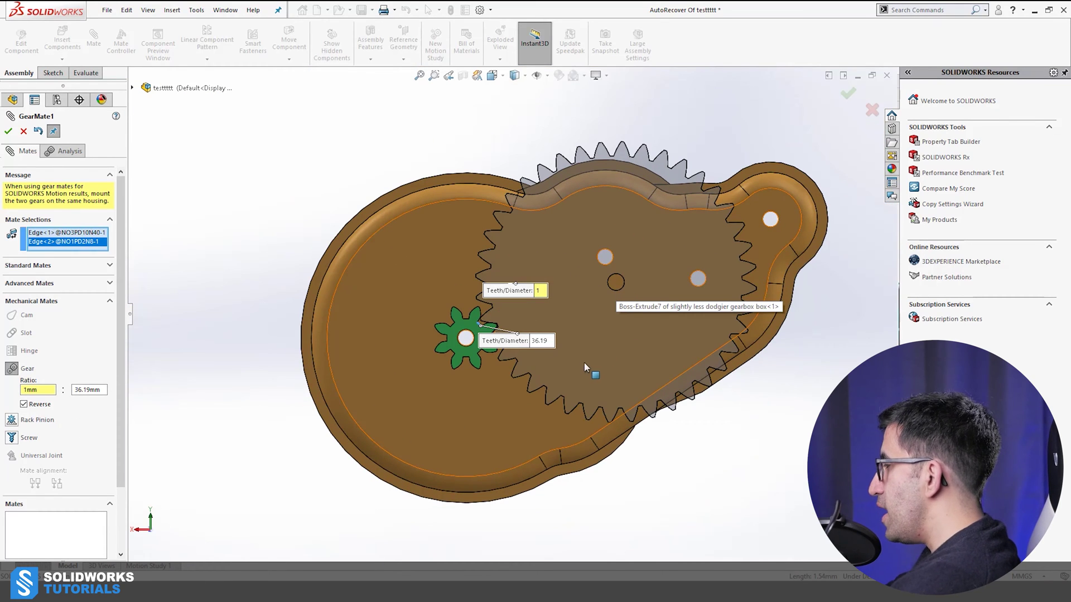
scroll(513, 352, down, 4)
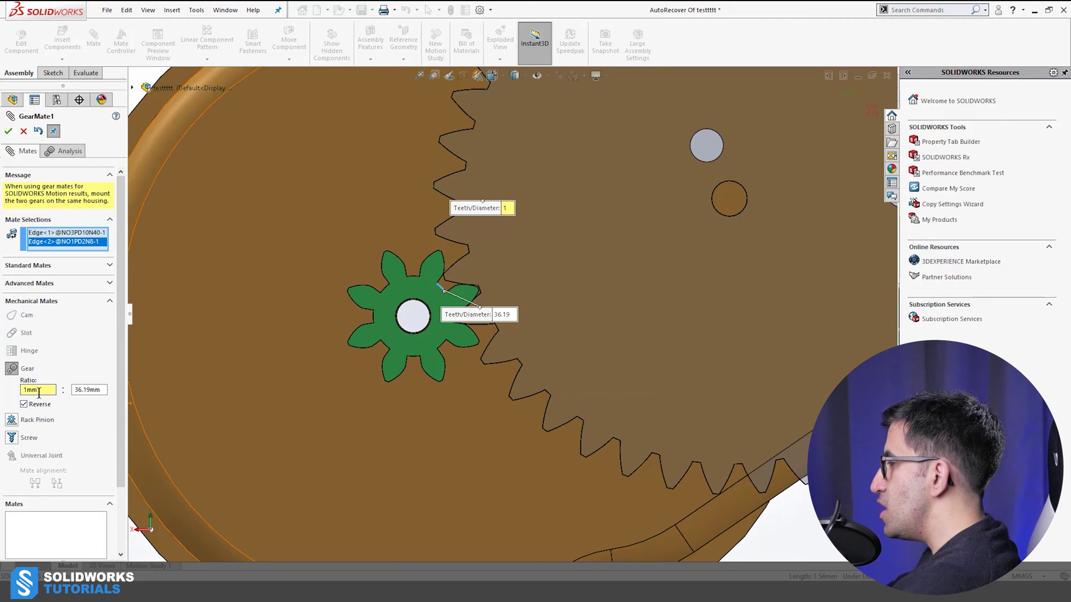
scroll(473, 238, down, 2)
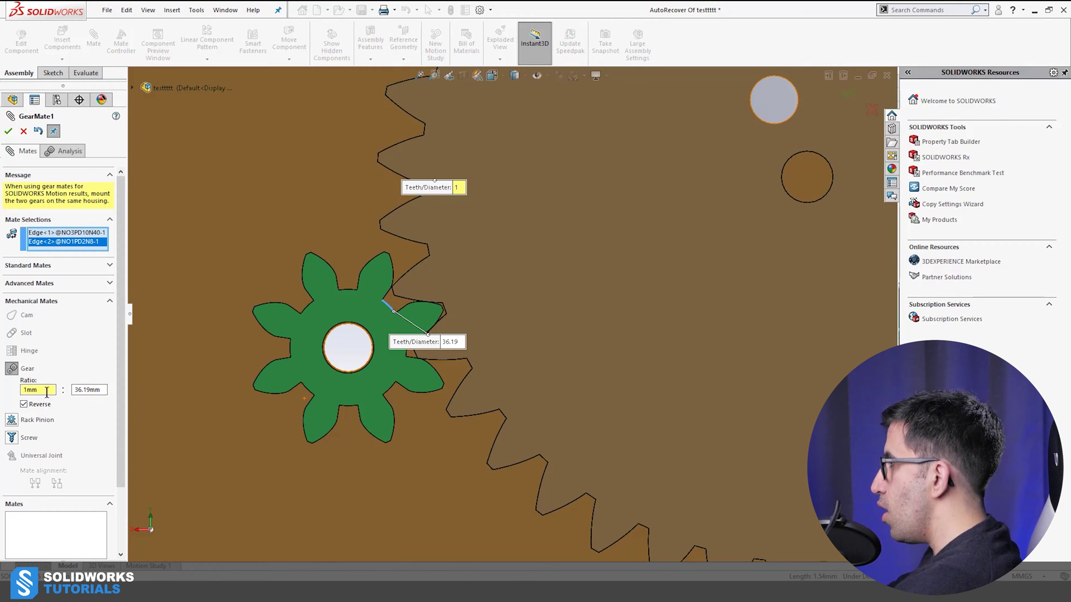
scroll(524, 279, up, 5)
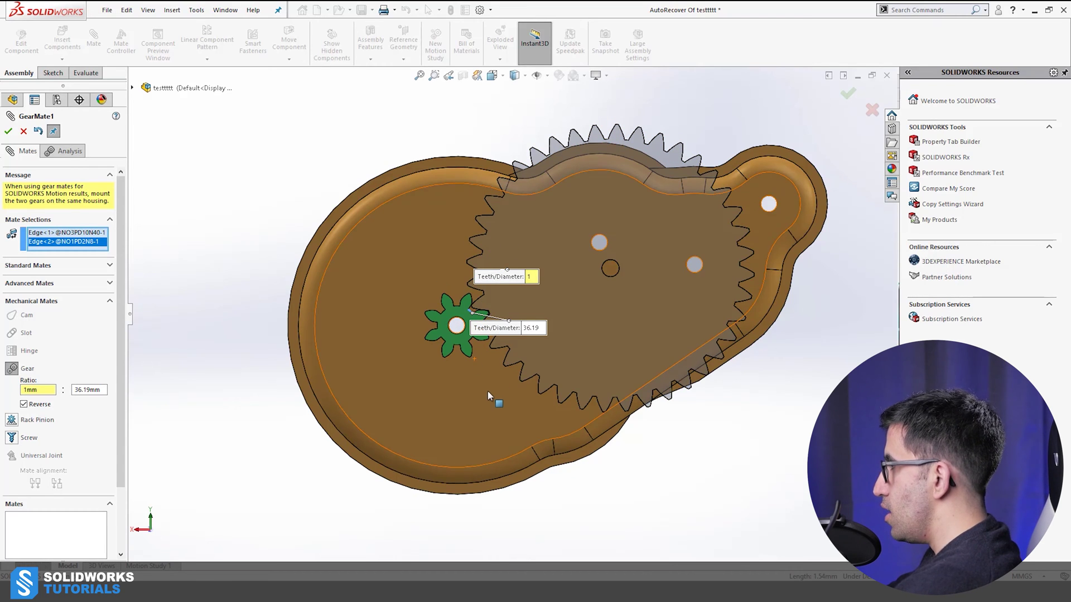
scroll(485, 296, down, 2)
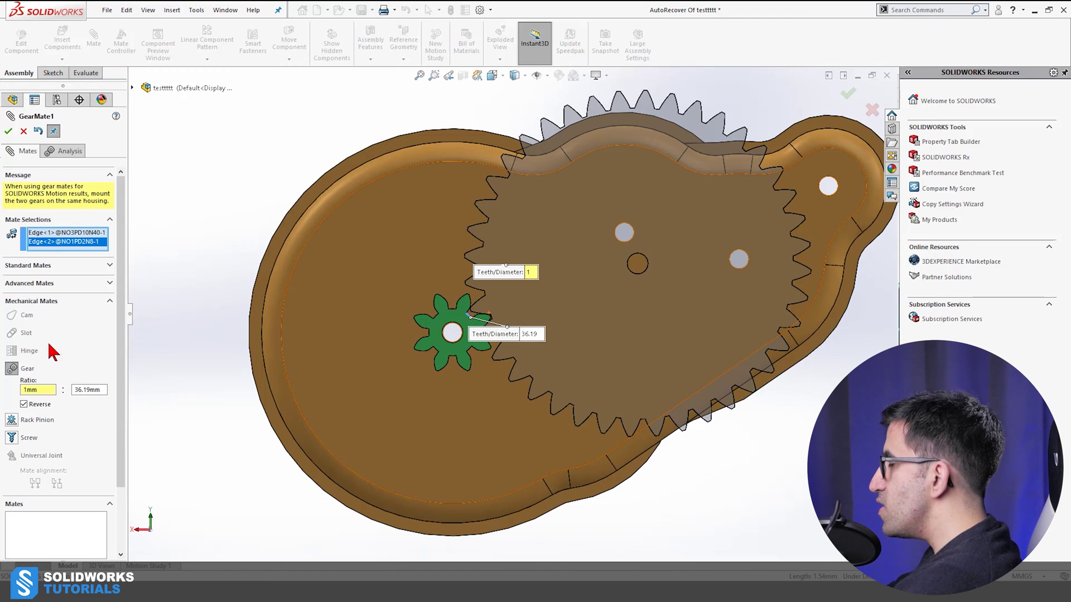
click(9, 132)
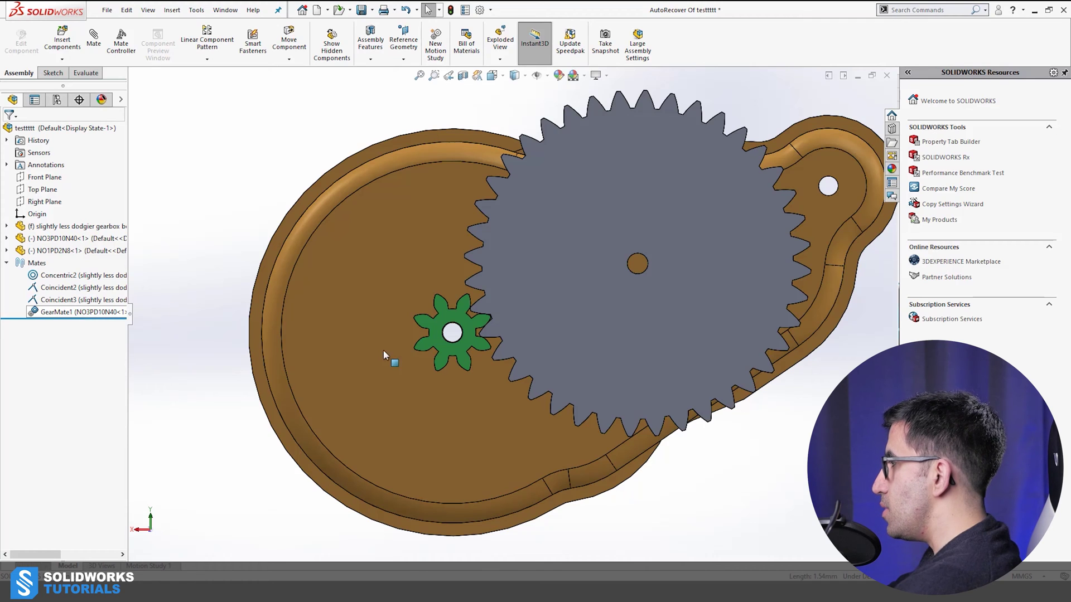
scroll(384, 354, down, 5)
click(410, 252)
drag(411, 252, 440, 309)
scroll(478, 232, up, 3)
key(Escape)
scroll(502, 306, up, 6)
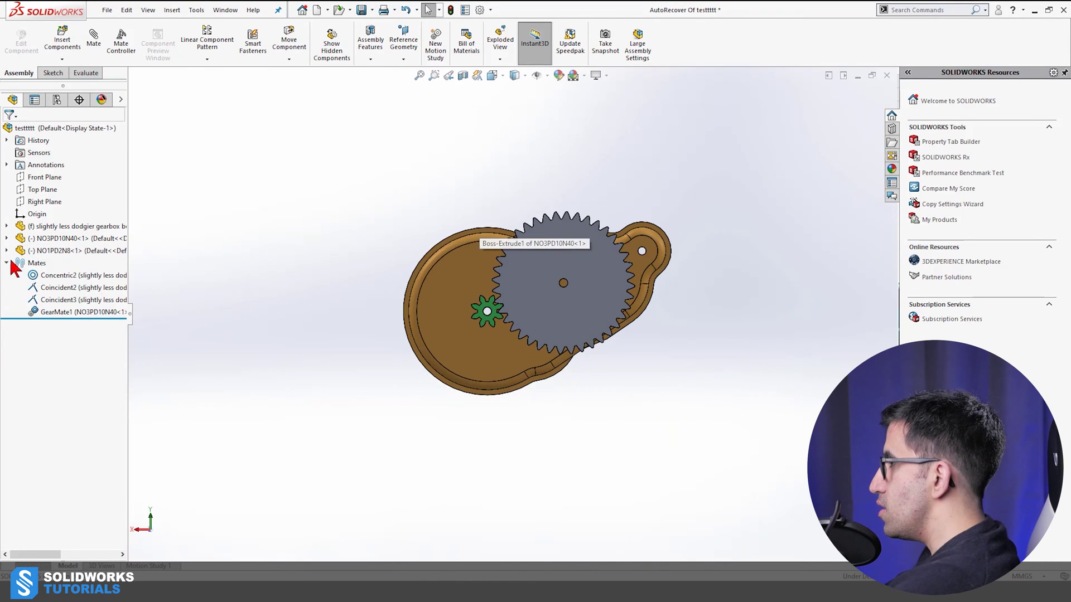
click(99, 314)
- Delete GearMate1 and start a sketch on the large gear's front face in Edit Component
key(Delete)
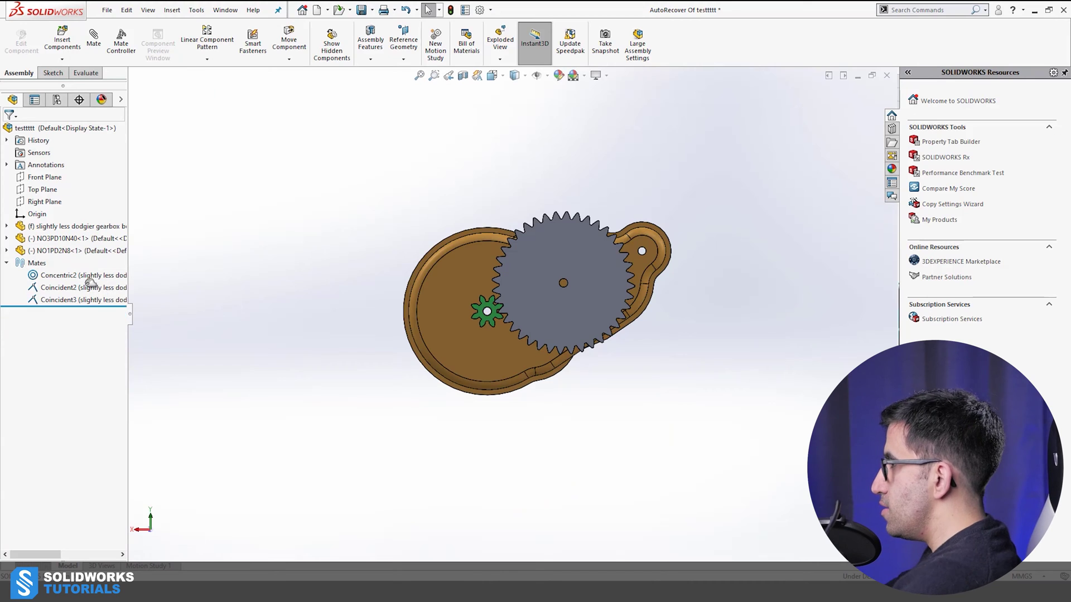
scroll(558, 294, down, 5)
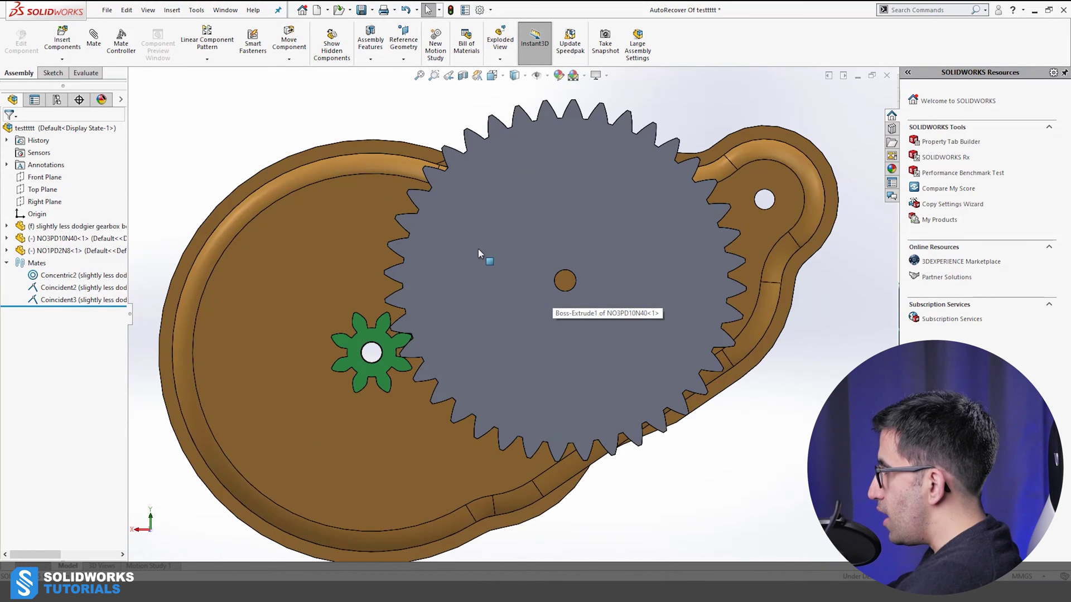
click(478, 254)
click(567, 192)
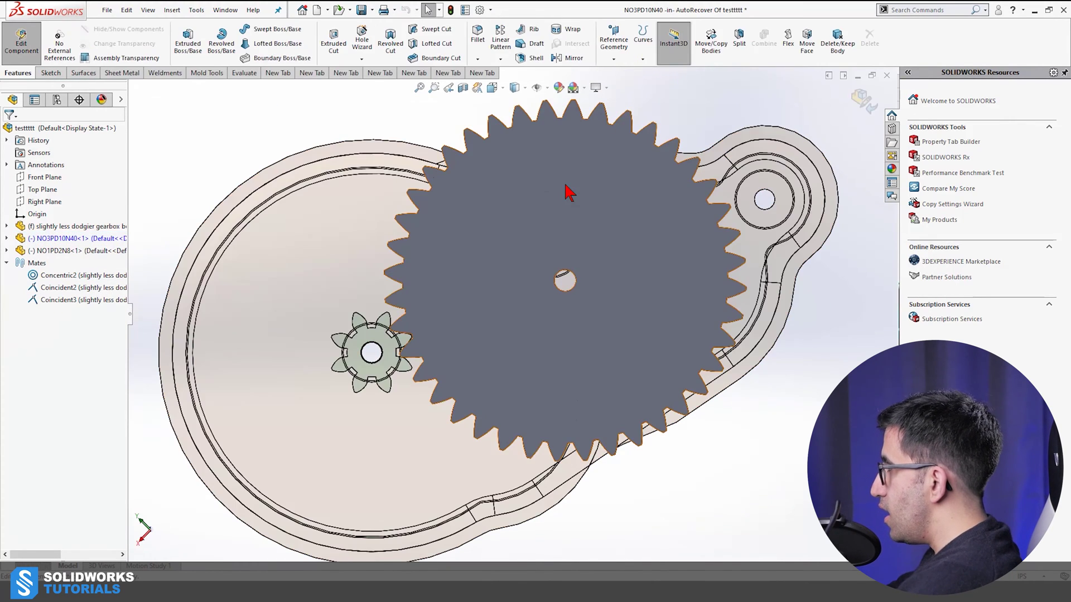
click(555, 203)
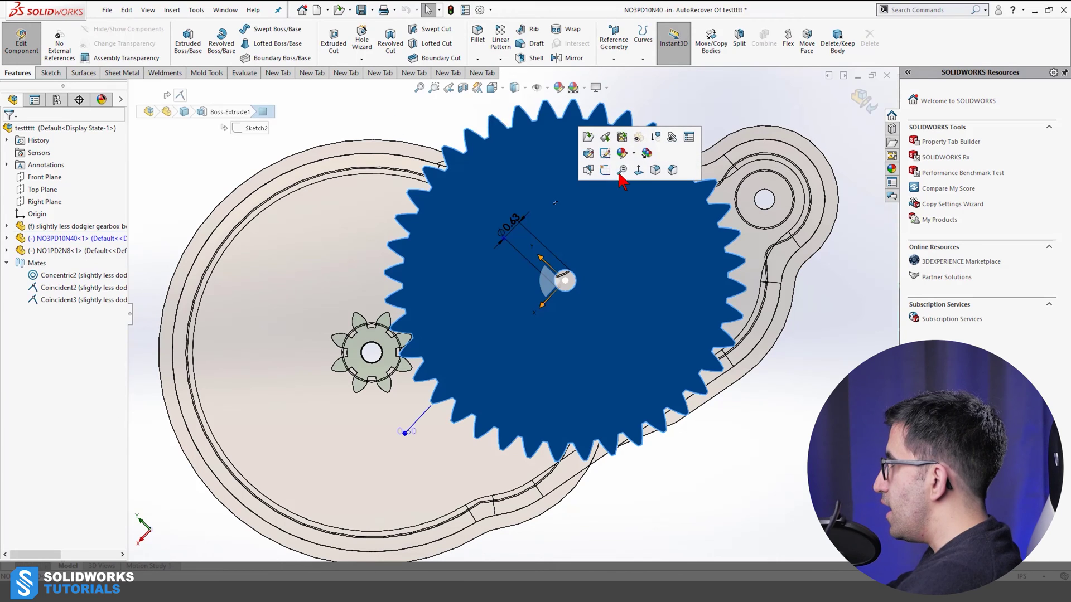
click(619, 173)
- Draw a hub-centred circle on the large gear, dimension it 10 in, and exit editing
key(c)
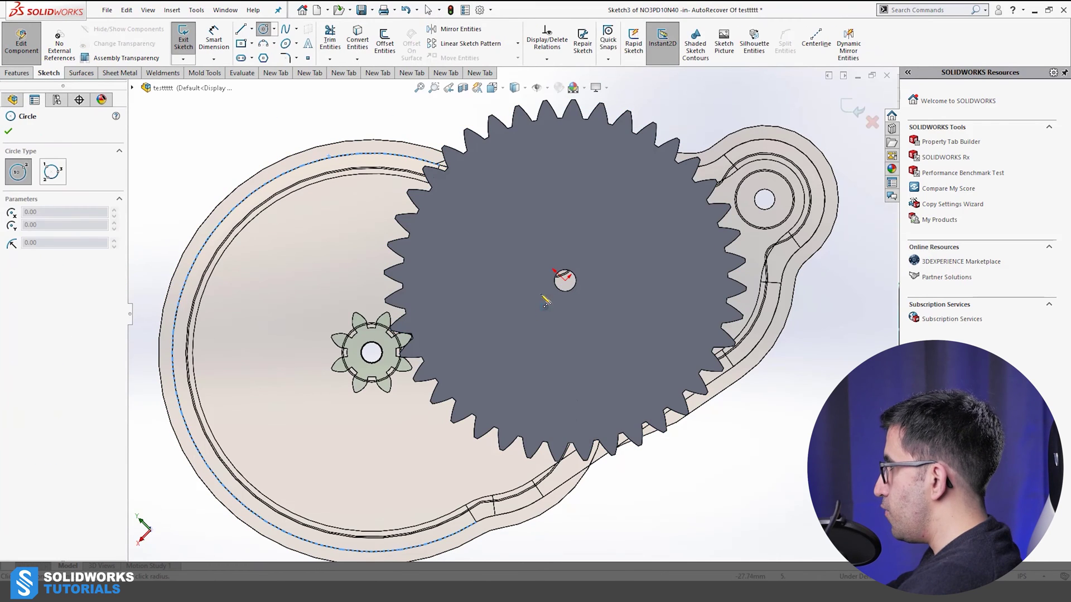
click(565, 281)
scroll(363, 407, down, 10)
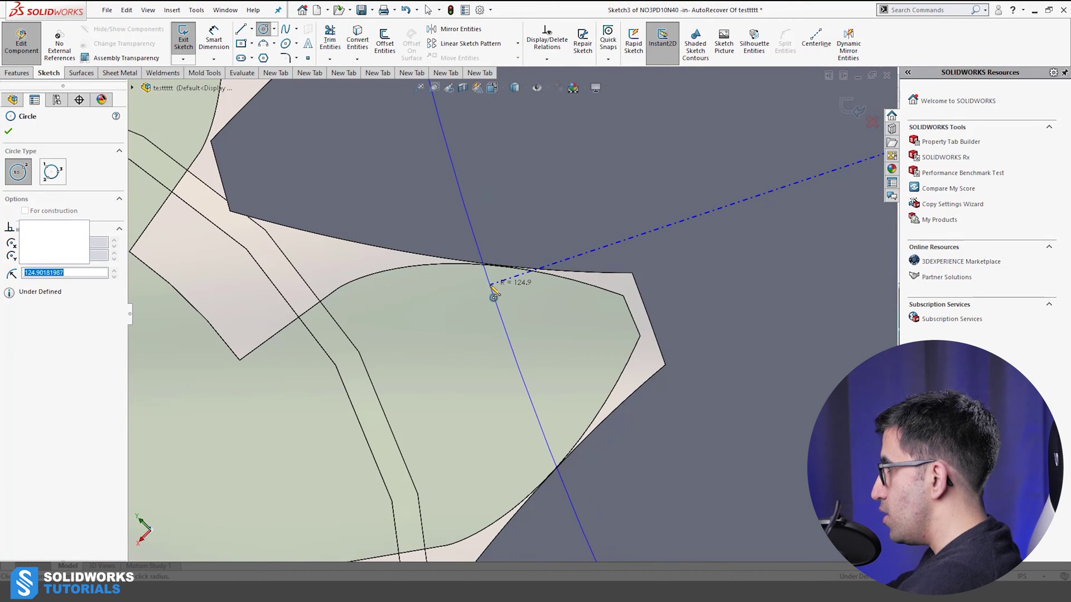
click(507, 282)
scroll(523, 365, up, 5)
scroll(523, 365, up, 5)
key(Escape)
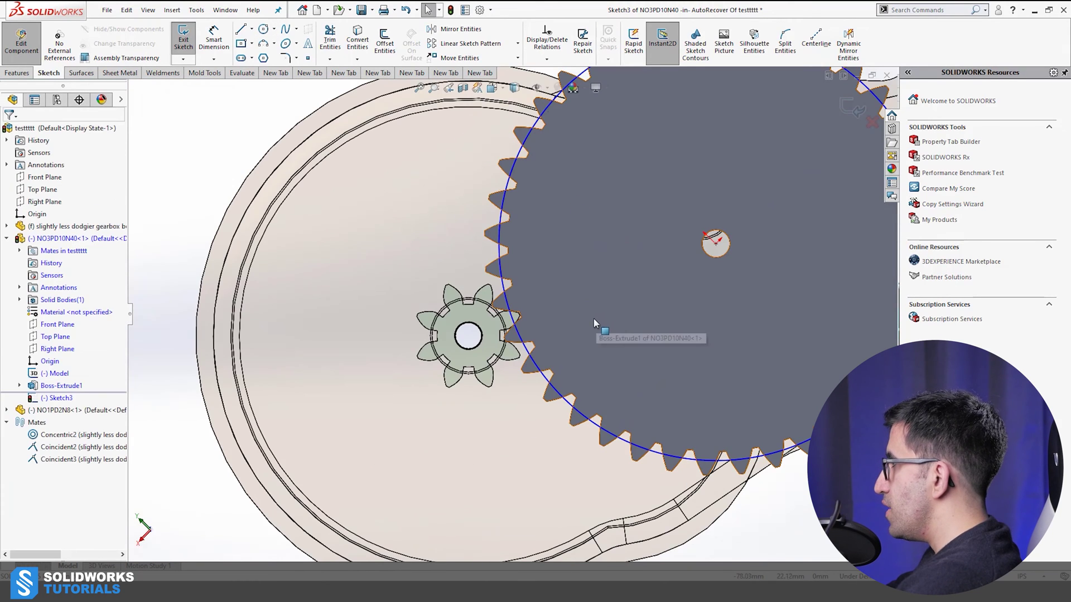
key(d)
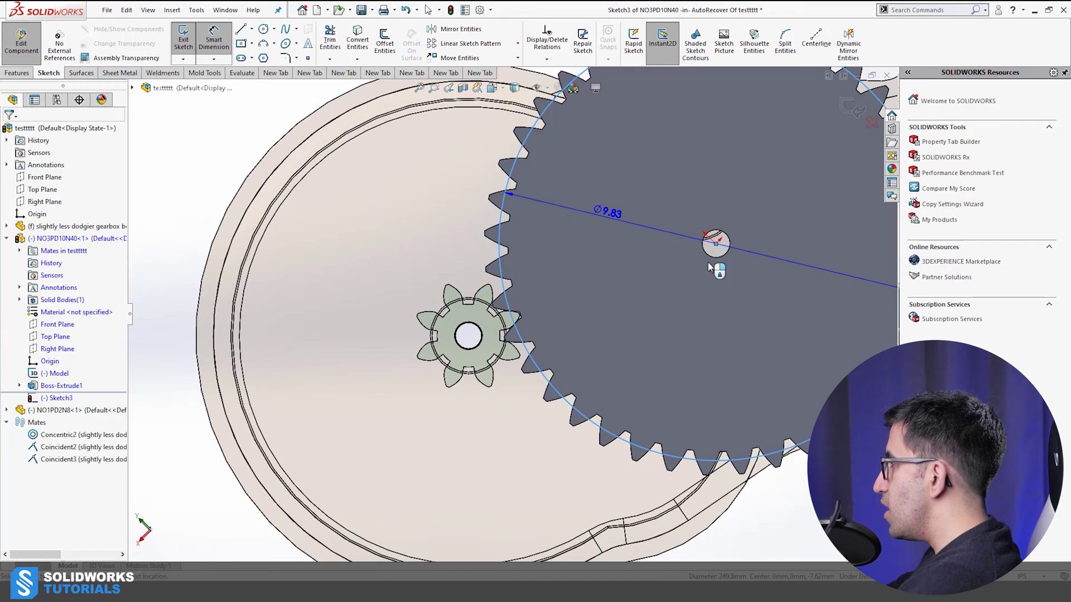
click(614, 220)
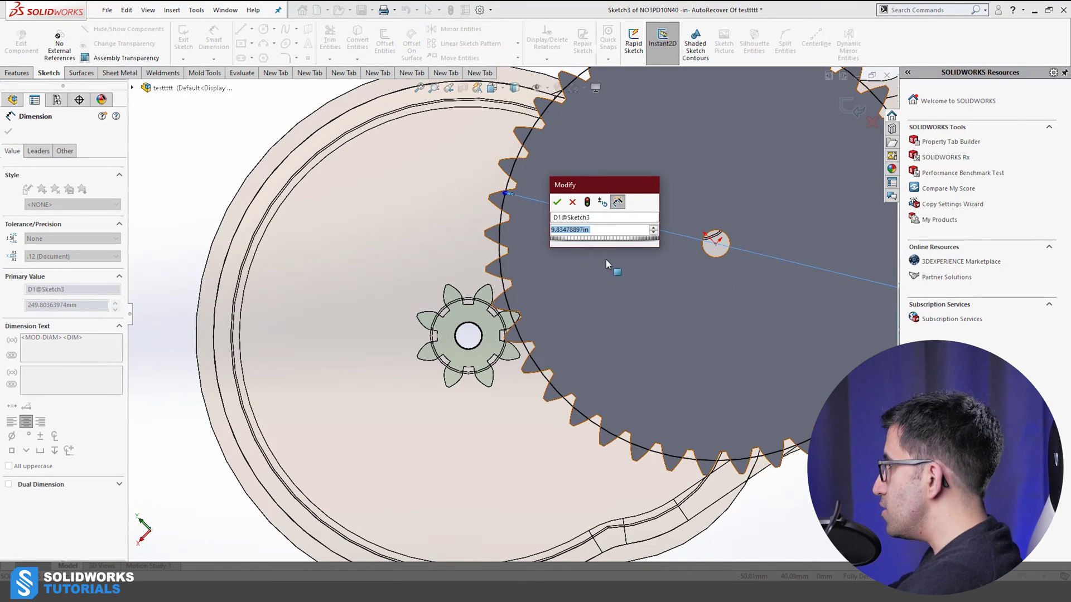
text(10)
key(Return)
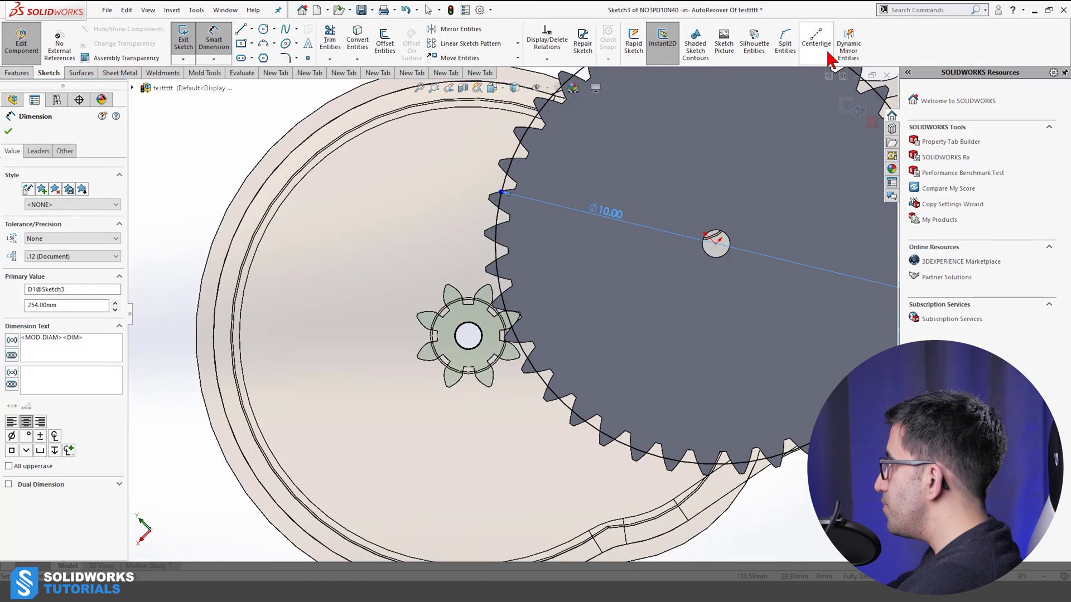
click(853, 108)
click(854, 109)
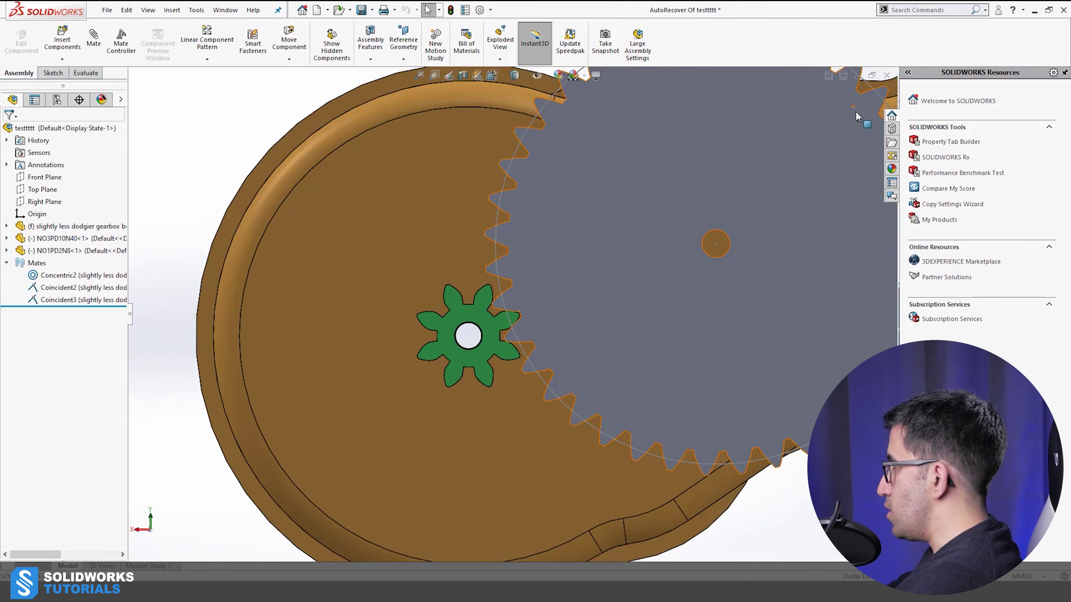
- Edit the pinion in place and start a sketch on its front face
key(f)
scroll(420, 317, down, 5)
scroll(464, 272, up, 3)
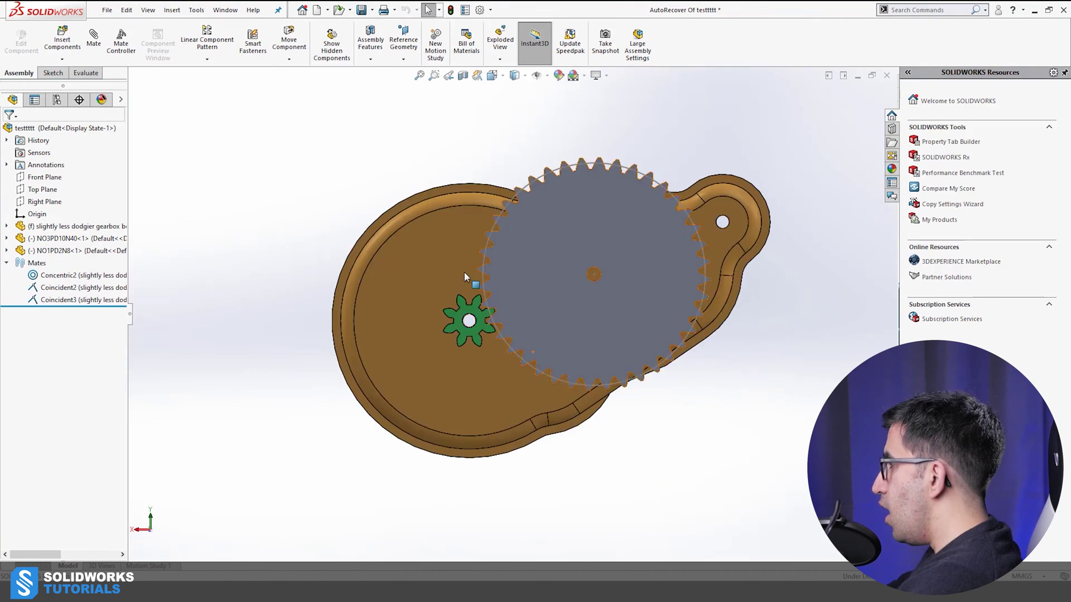
scroll(619, 406, down, 5)
scroll(619, 407, down, 1)
click(438, 350)
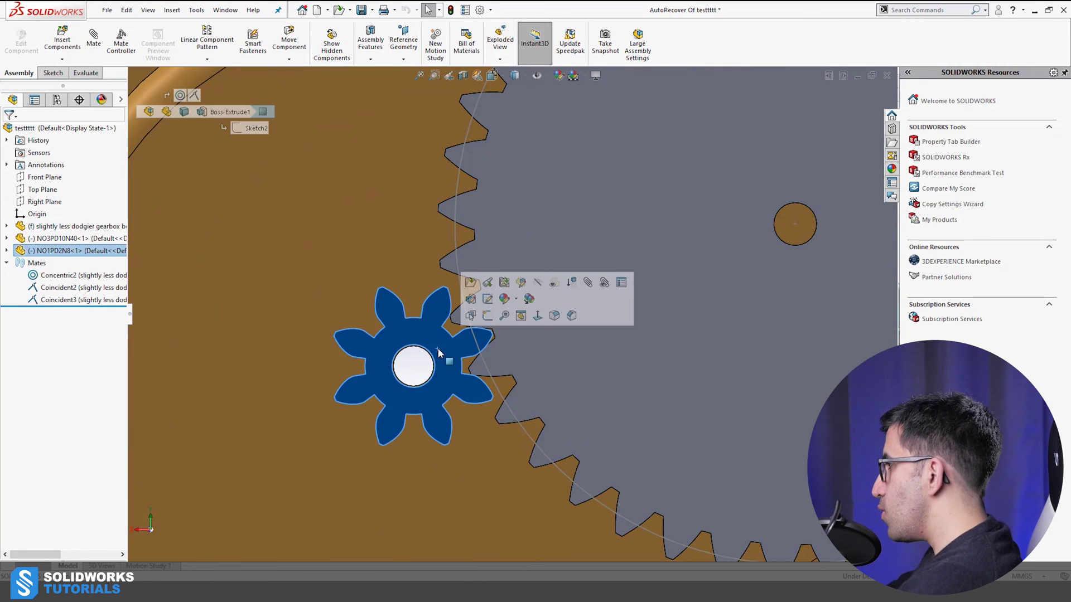
click(520, 283)
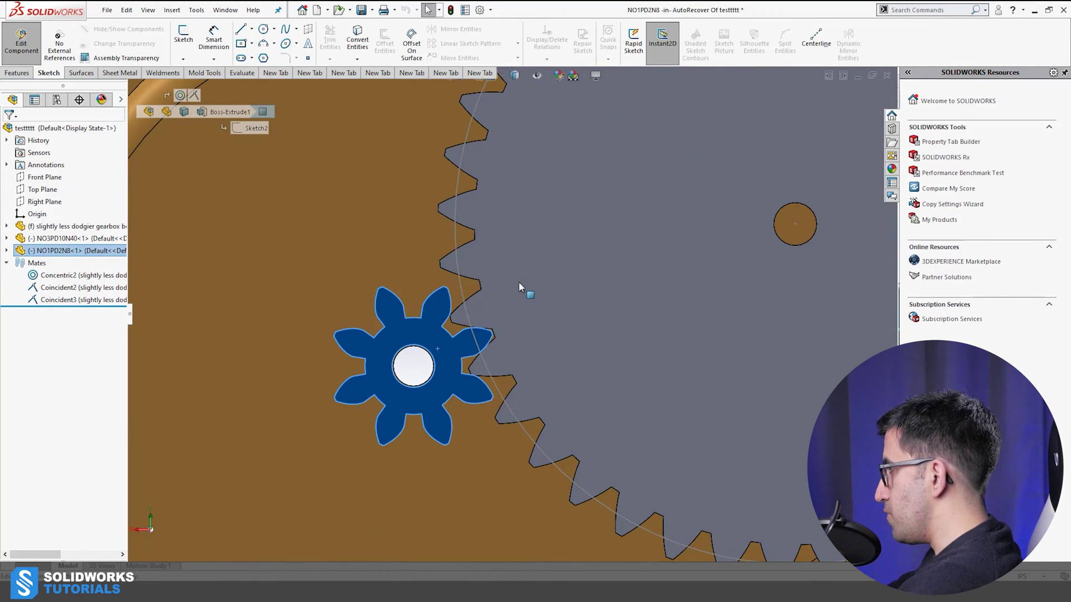
click(430, 336)
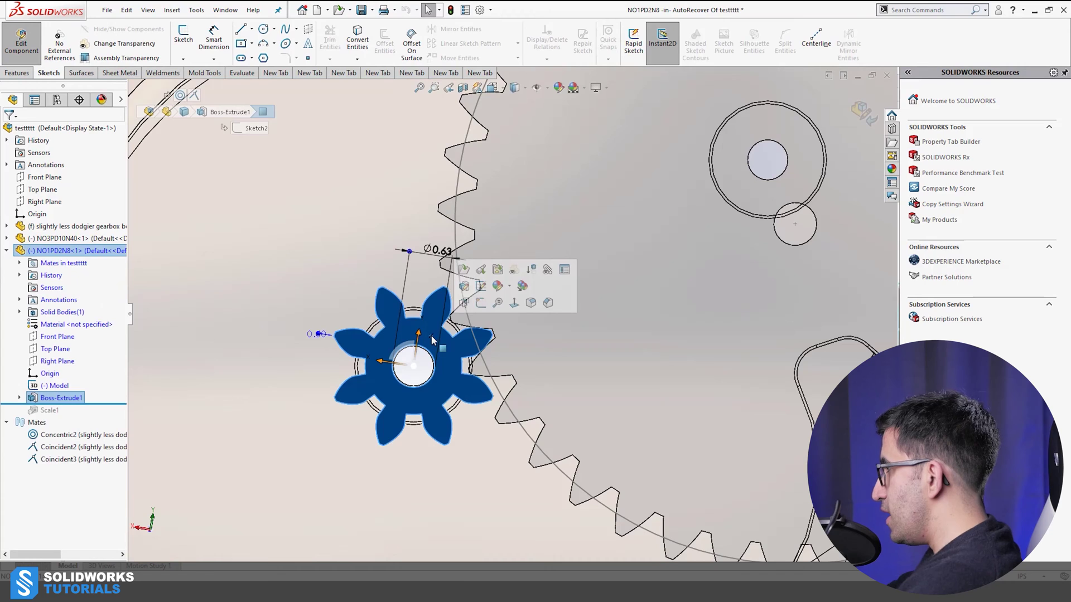
click(481, 304)
- Draw a circle centred on the pinion's hub, dimension it 2 in, and close the sketch
key(c)
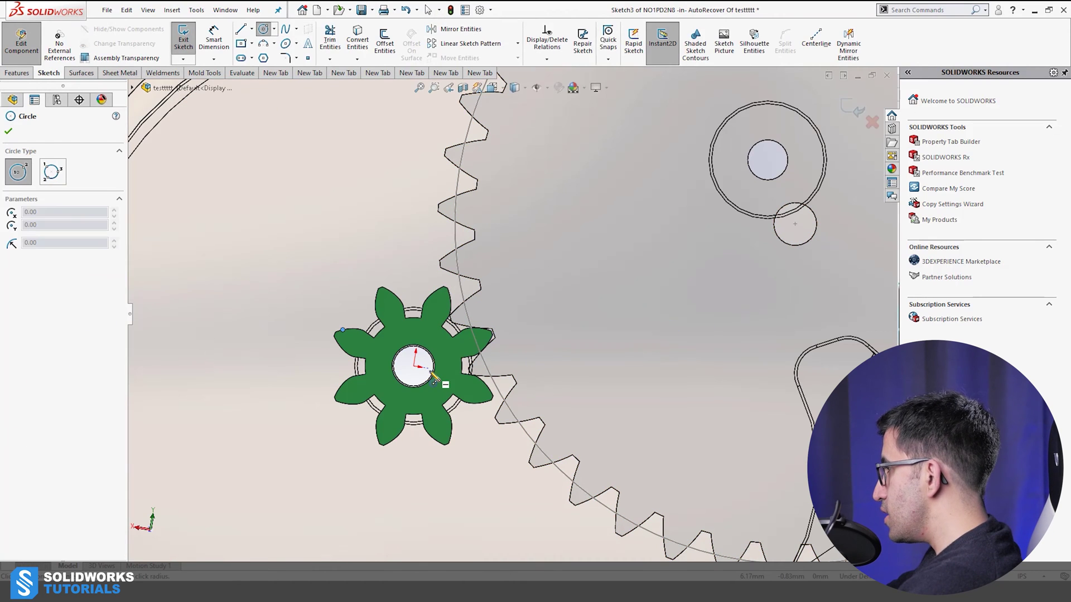
click(415, 367)
click(479, 357)
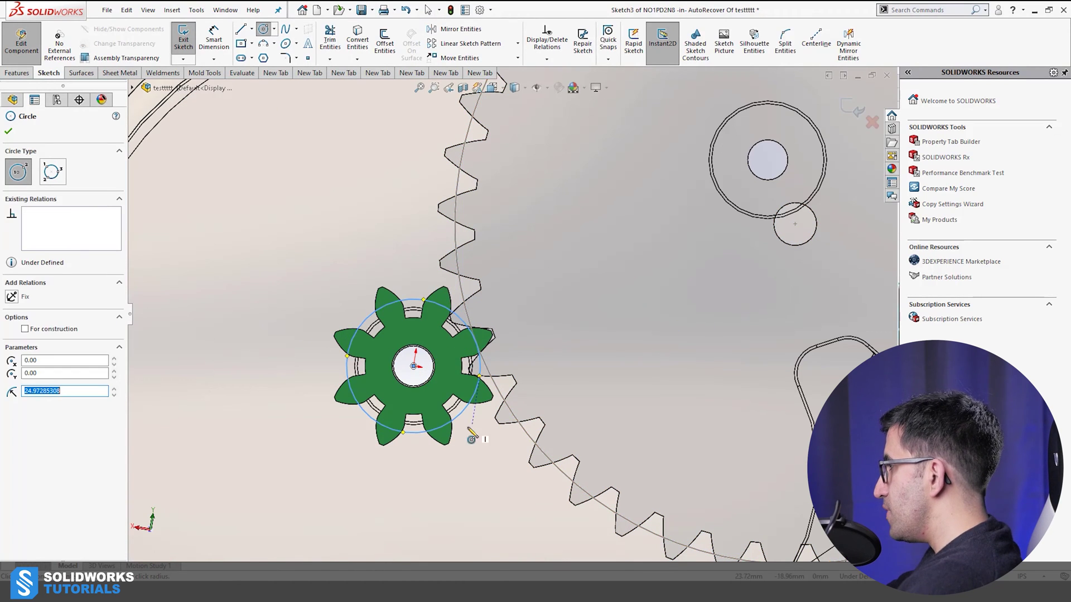
key(Escape)
key(d)
click(443, 427)
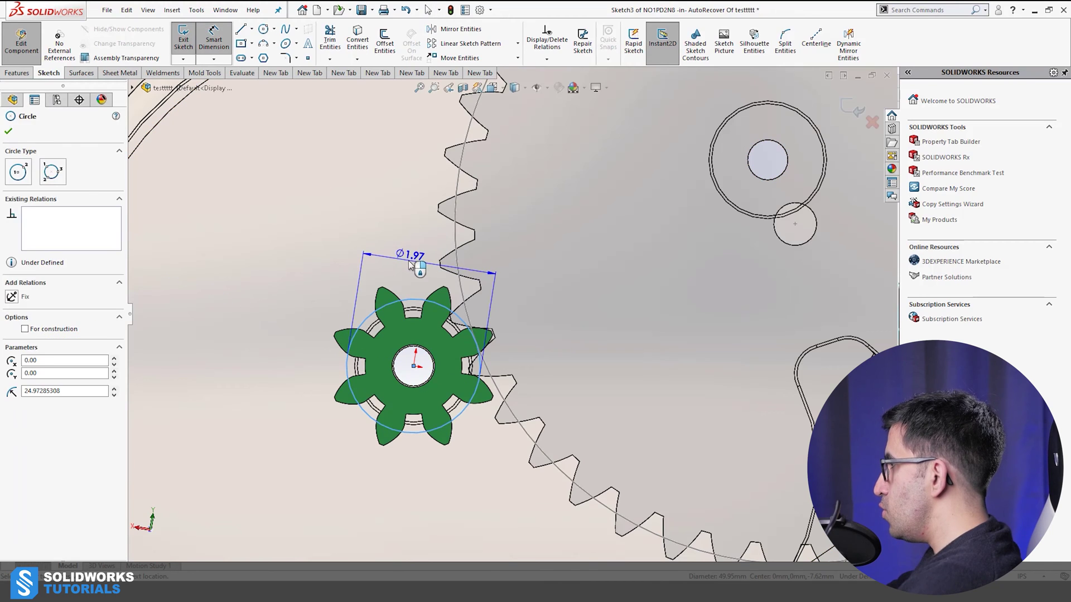
click(413, 266)
text(2)
key(Return)
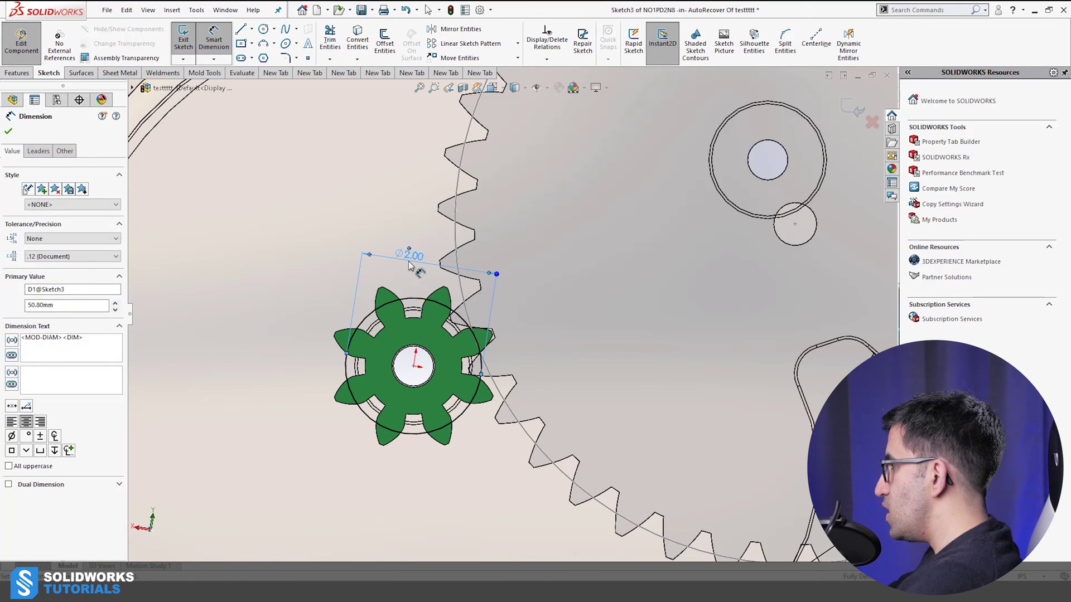
key(Escape)
click(854, 110)
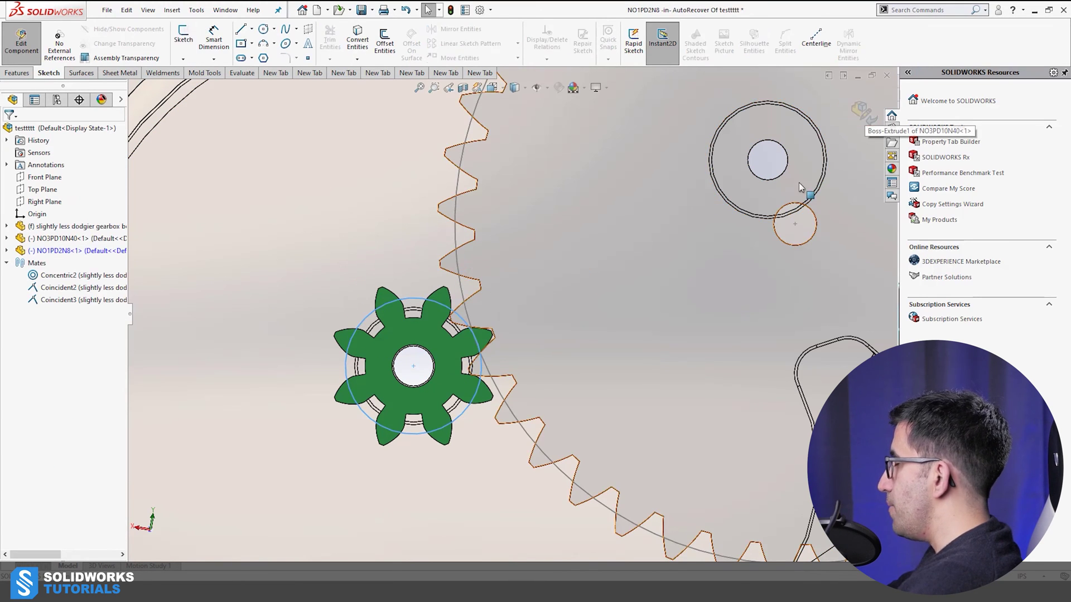
- Exit pinion editing and rotate the large gear slightly
click(859, 111)
scroll(504, 337, down, 10)
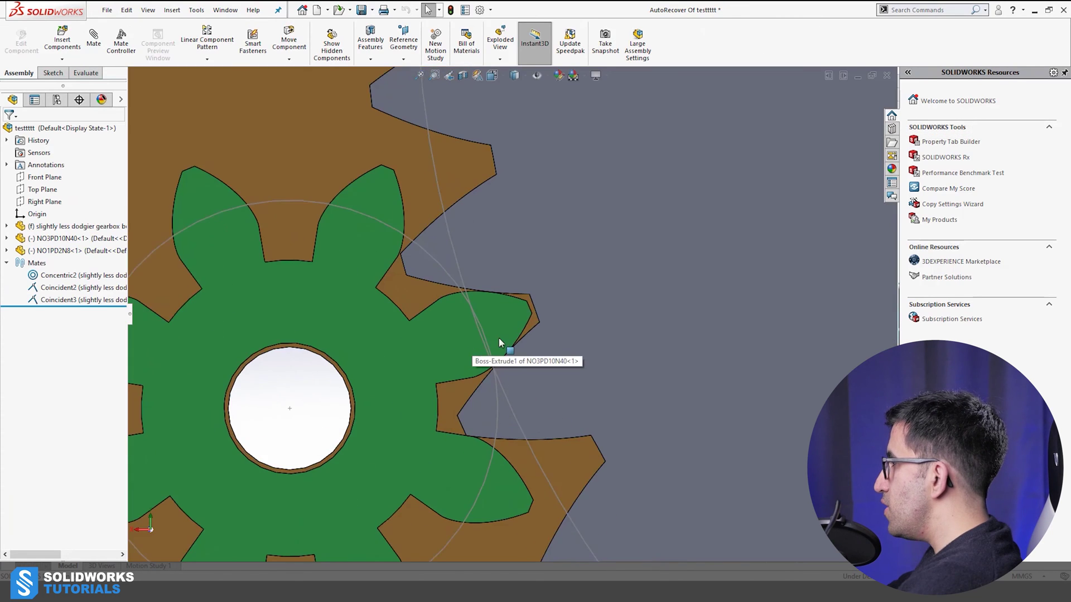
drag(632, 225, 535, 313)
key(Escape)
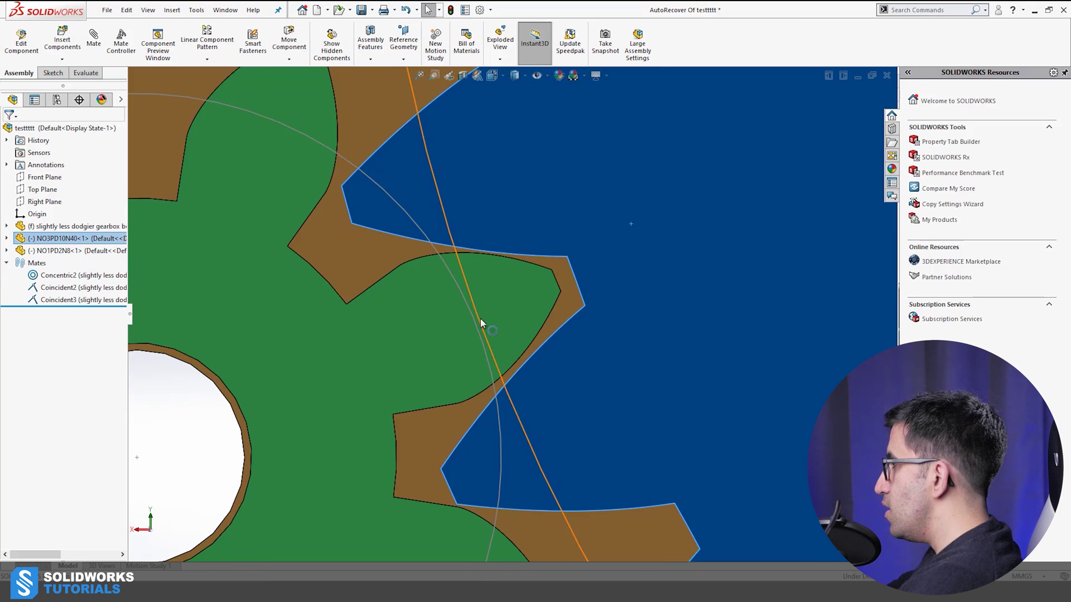
key(Escape)
- Mate the large gear's and pinion's pitch circles Tangent, putting centres 152.4 mm apart
click(476, 329)
click(511, 325)
scroll(489, 352, up, 3)
scroll(501, 362, up, 5)
scroll(531, 368, down, 3)
scroll(458, 222, up, 1)
scroll(458, 223, down, 5)
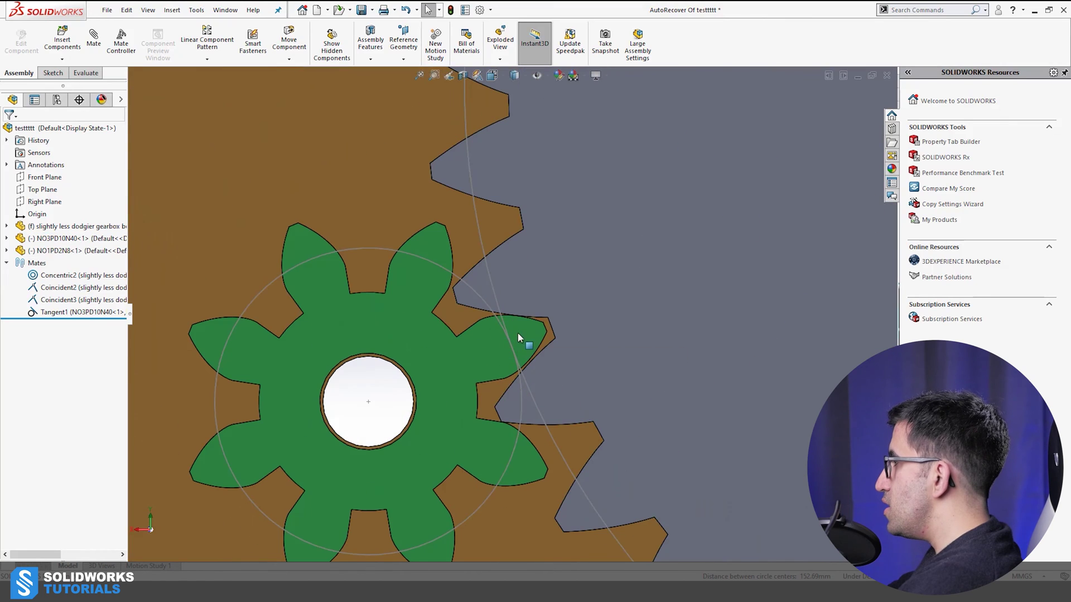
click(483, 243)
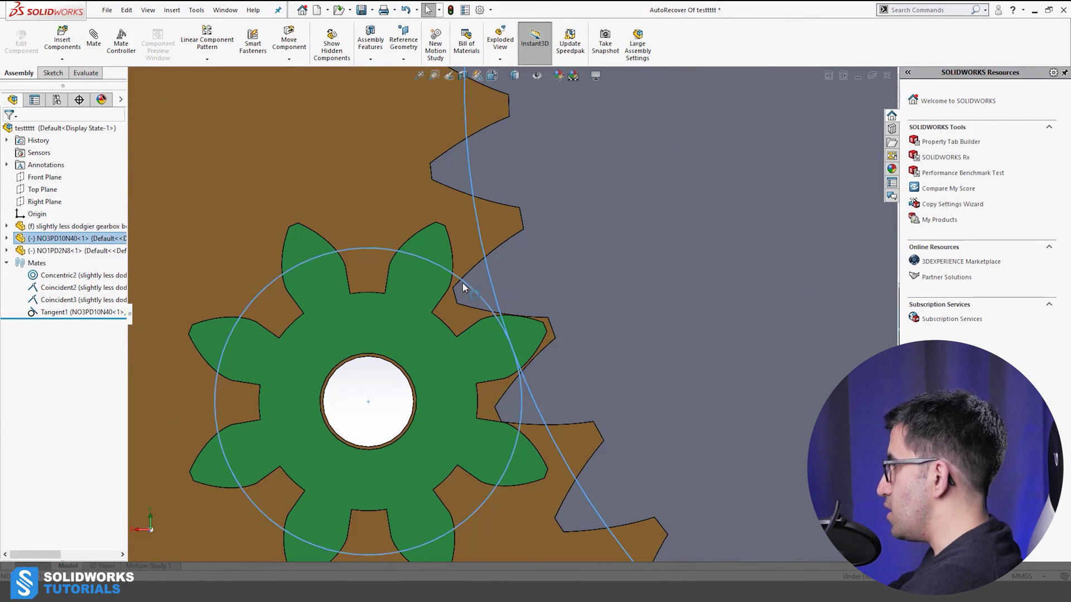
click(463, 283)
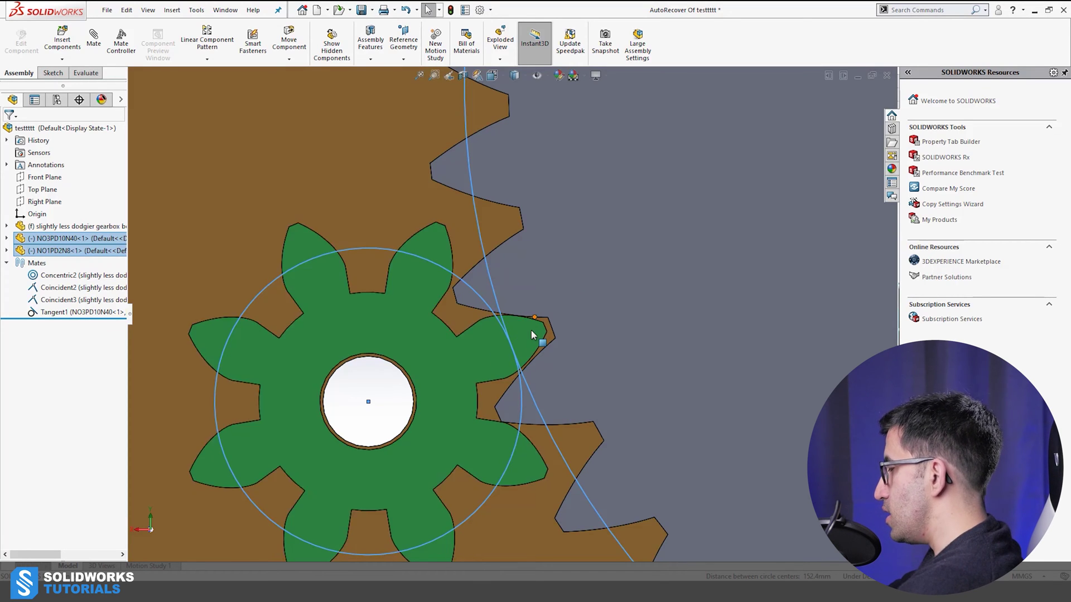
scroll(541, 268, up, 6)
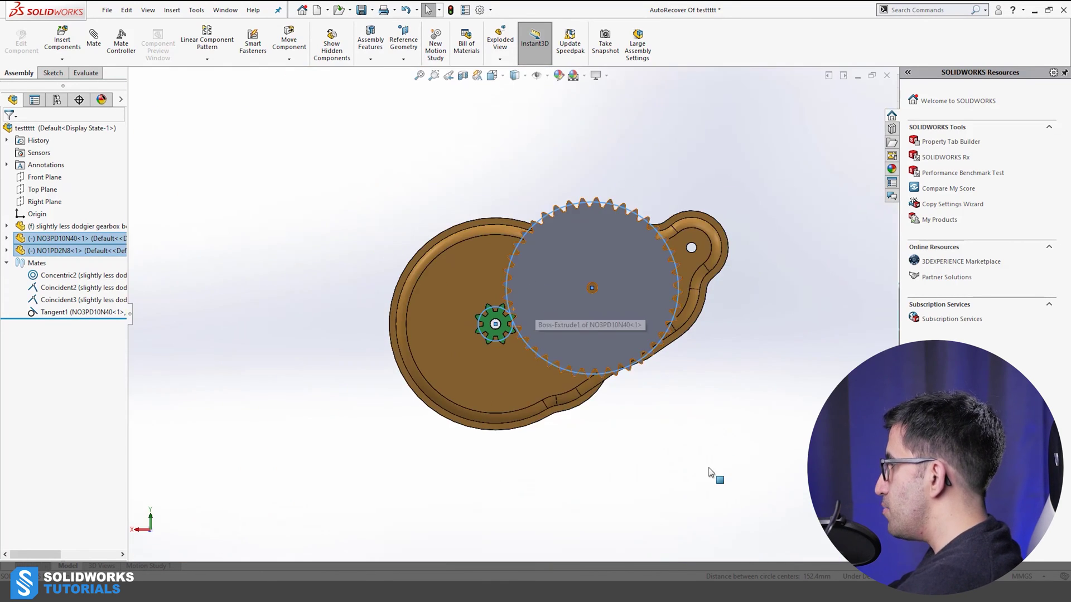
key(Escape)
scroll(535, 246, down, 4)
scroll(535, 251, down, 3)
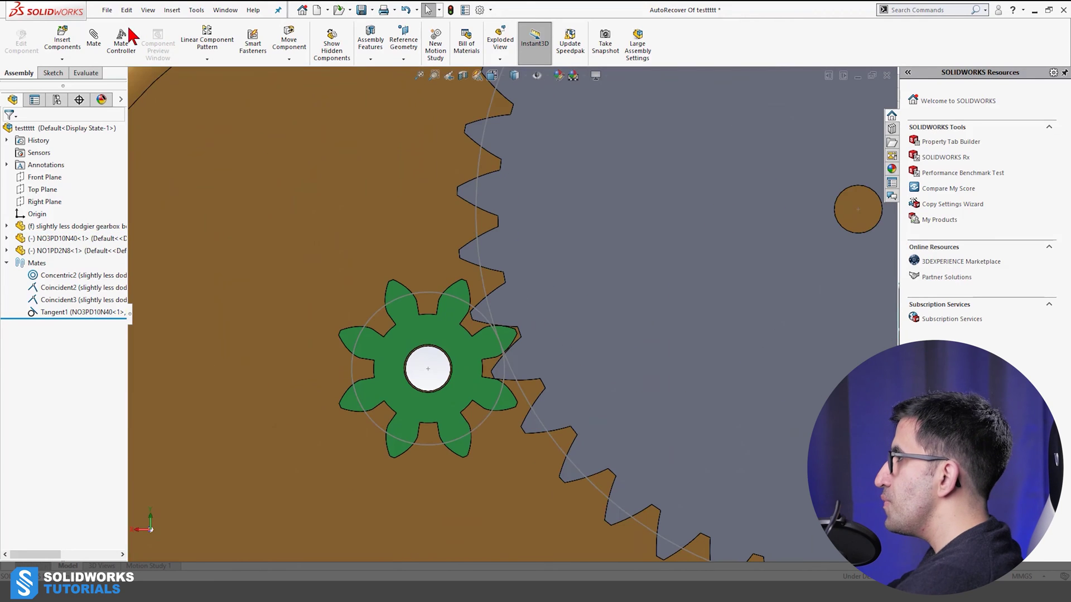
- Add a reversed Gear mate between the large gear's and pinion's pitch circles, editing the ratio
click(93, 39)
click(28, 431)
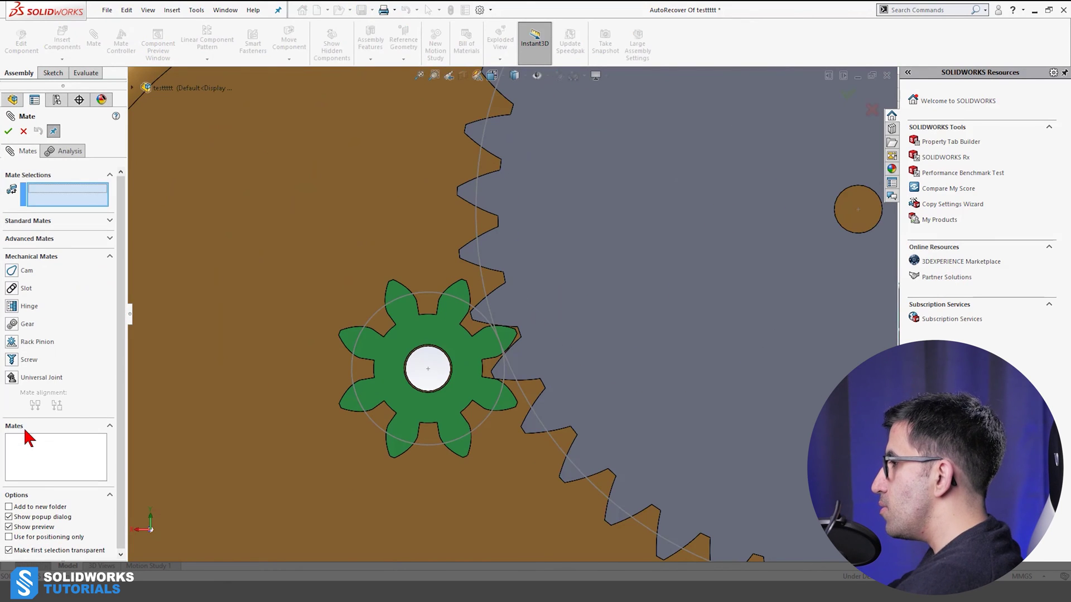
click(18, 326)
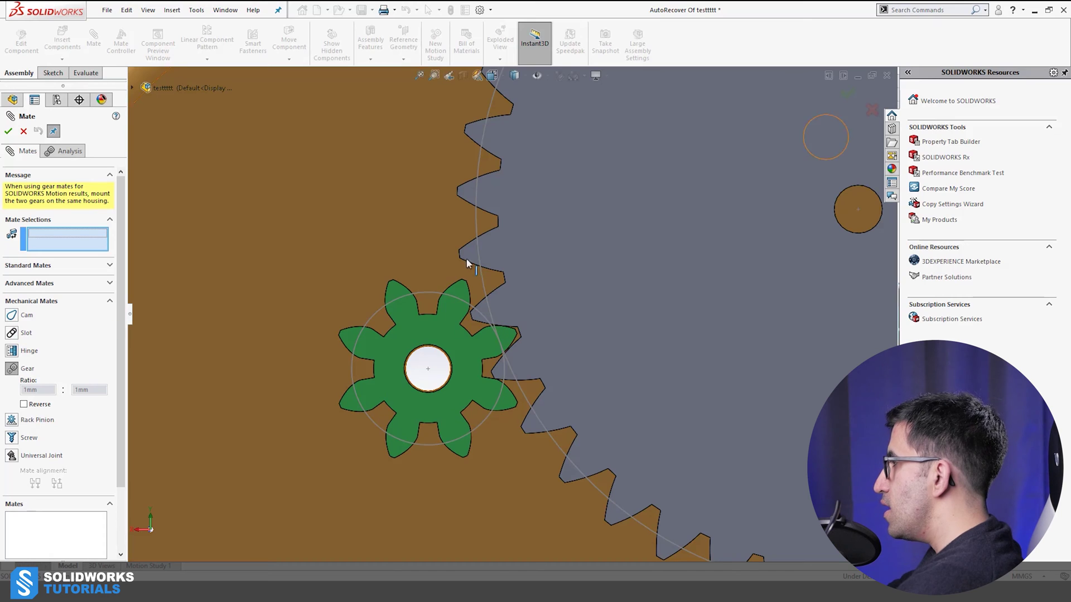
click(484, 286)
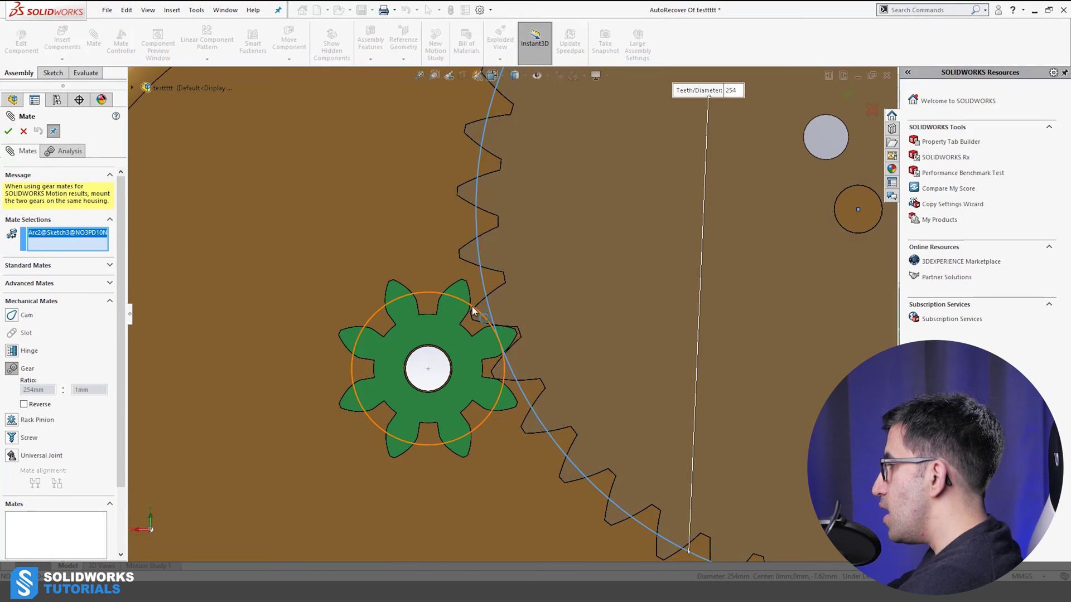
click(477, 311)
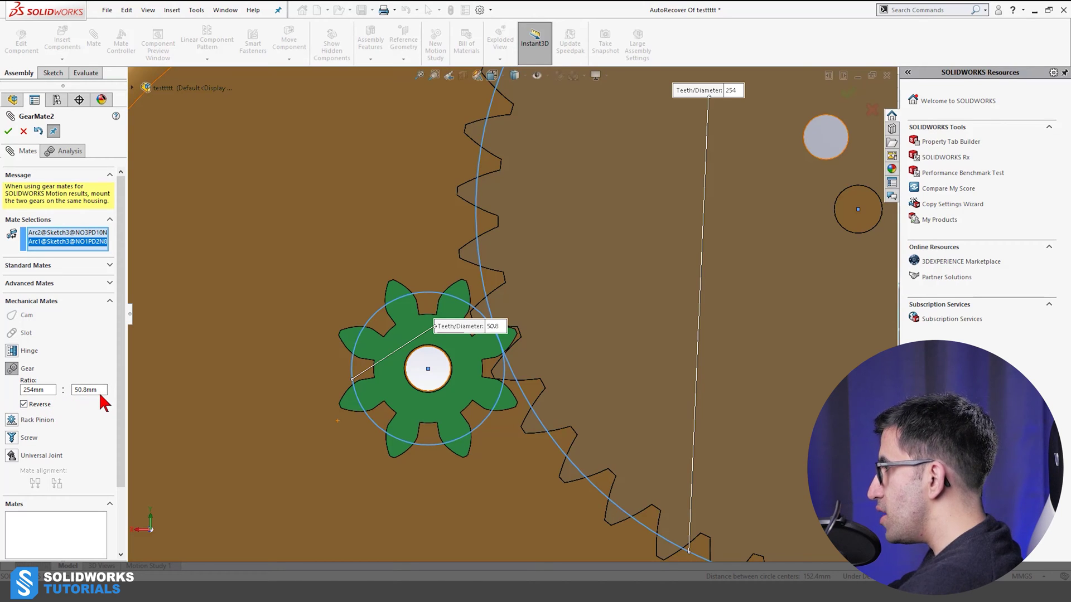
scroll(78, 403, down, 3)
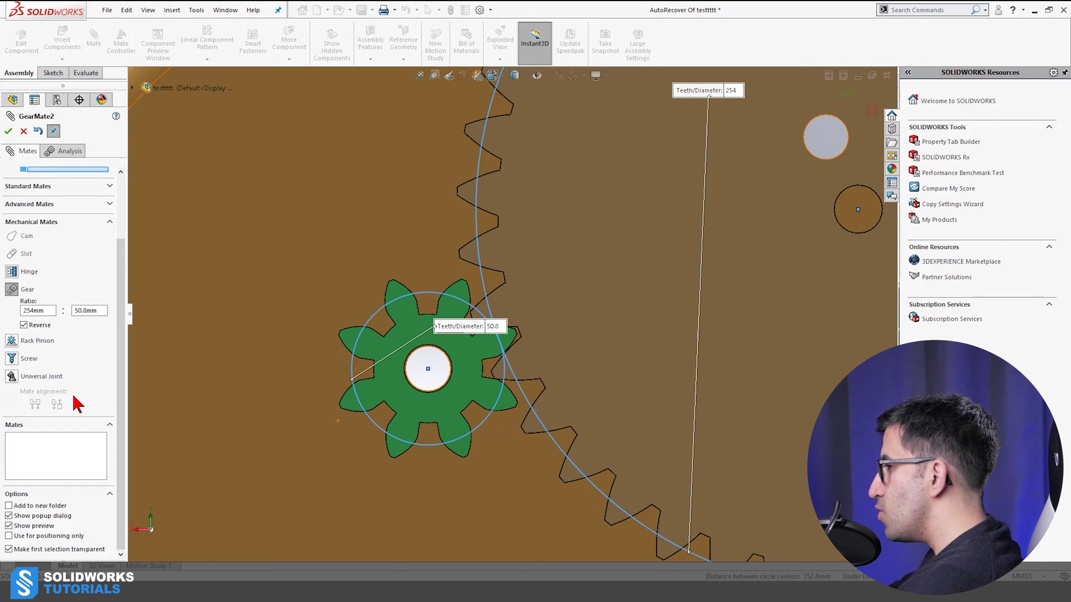
double_click(51, 307)
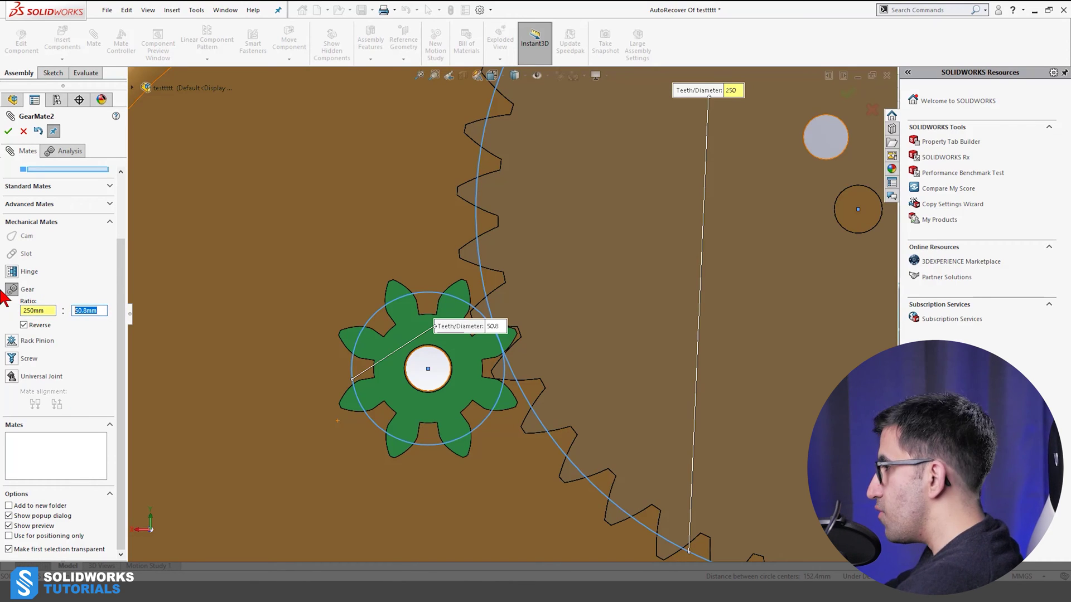
click(7, 133)
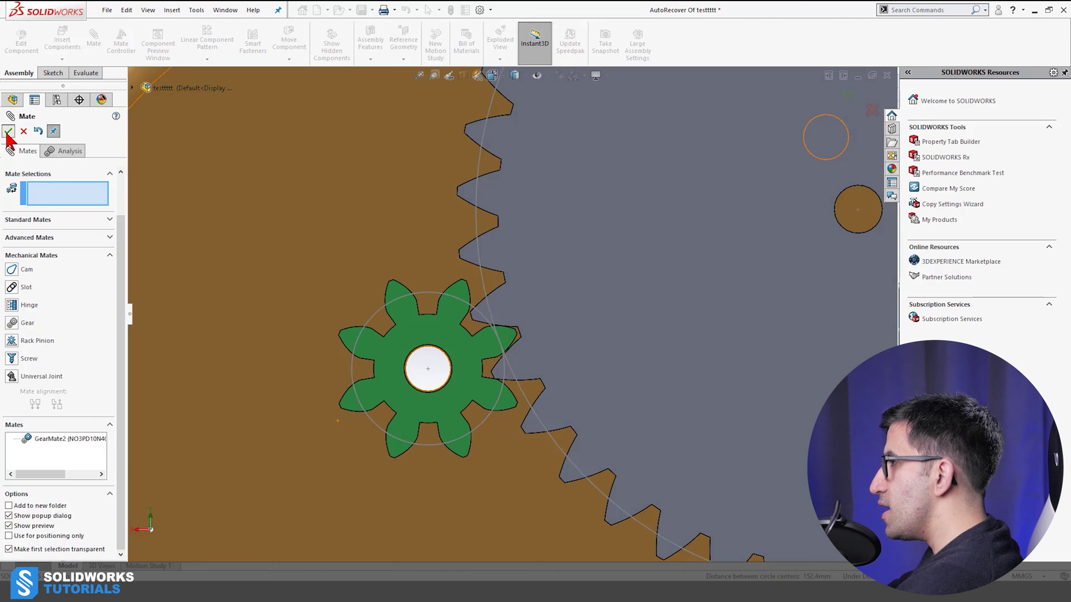
click(7, 133)
scroll(535, 379, down, 3)
- Test-turn the pinion, then edit GearMate2 to clear the Reverse option
click(422, 299)
mouse_move(419, 292)
mouse_down()
mouse_move(413, 273)
mouse_move(429, 296)
mouse_move(430, 286)
mouse_up()
key(Escape)
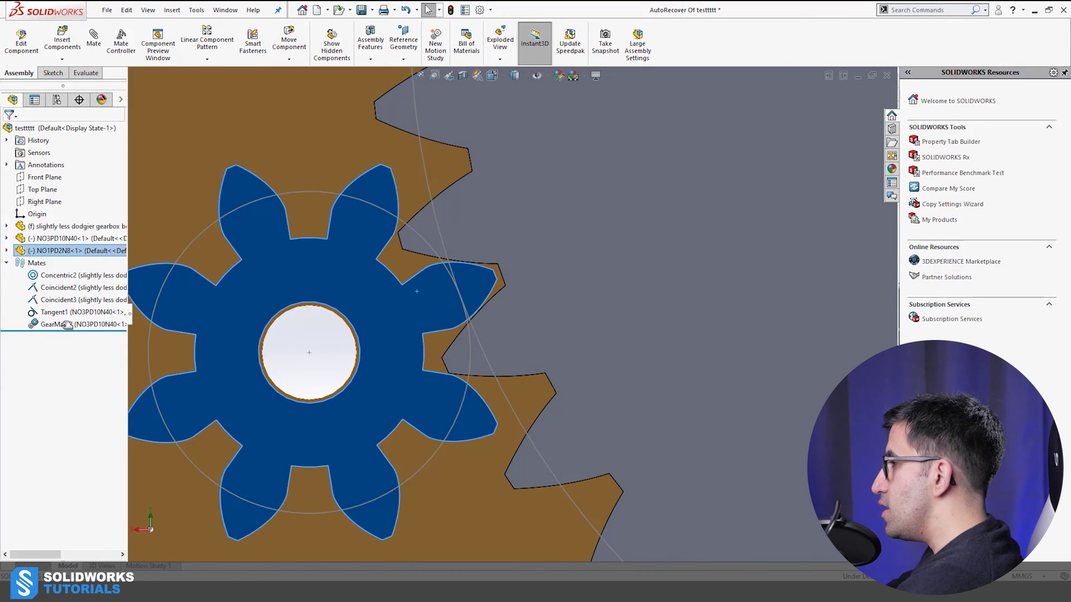
click(61, 325)
click(74, 291)
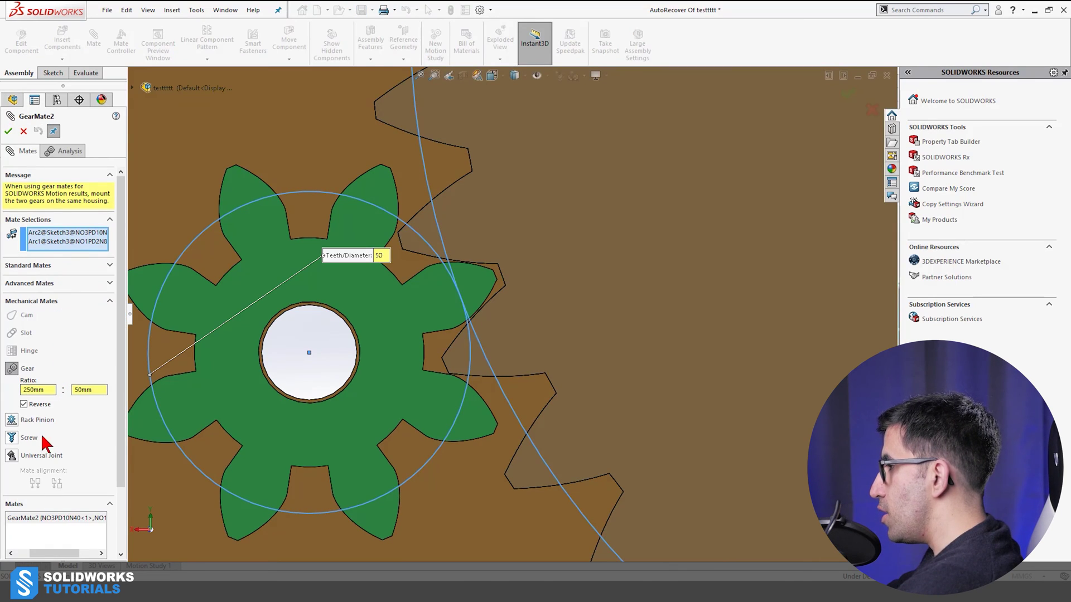
click(24, 405)
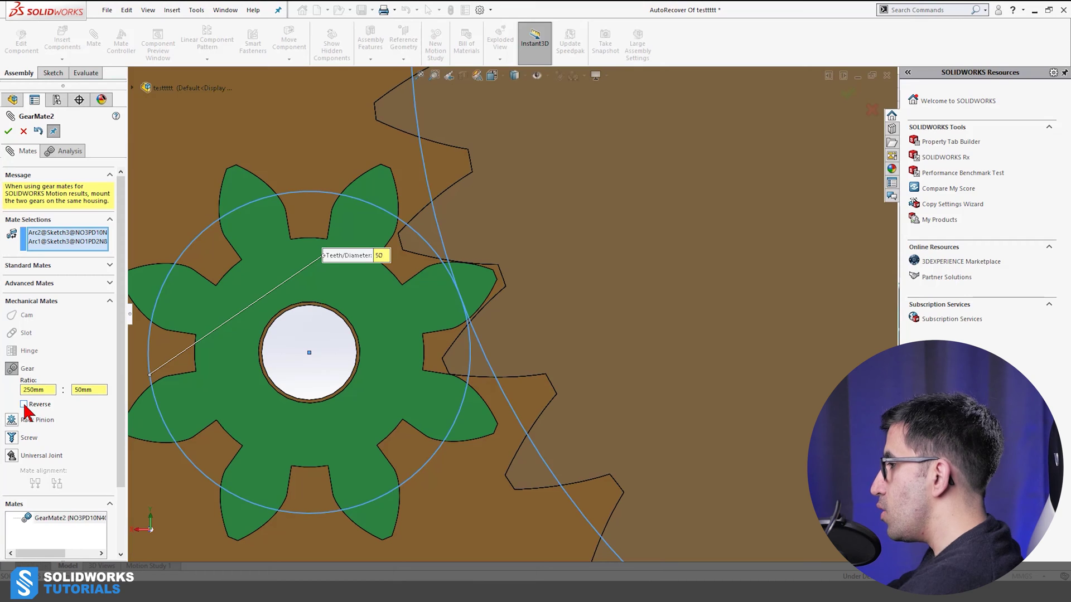
click(8, 132)
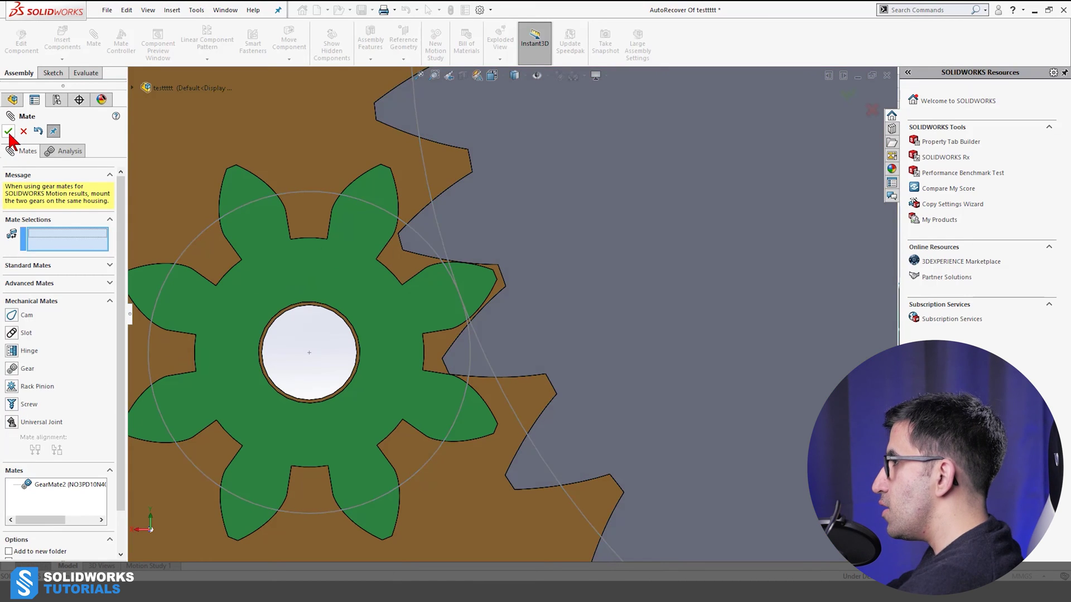
- Rotate the pinion to check both gears turn, then reopen and confirm GearMate2
drag(398, 310, 134, 148)
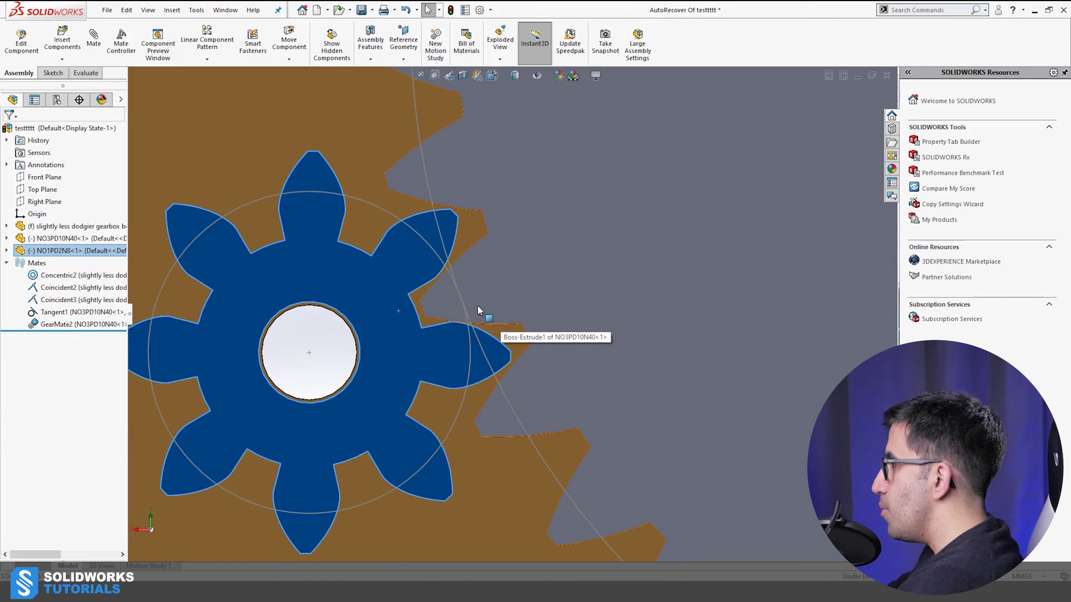
click(61, 325)
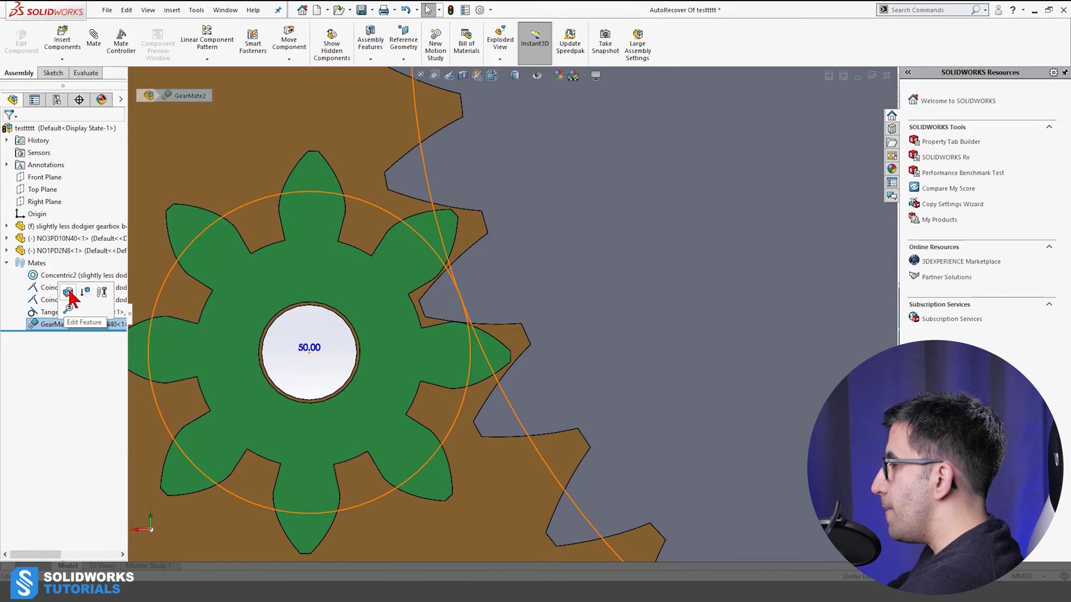
double_click(69, 324)
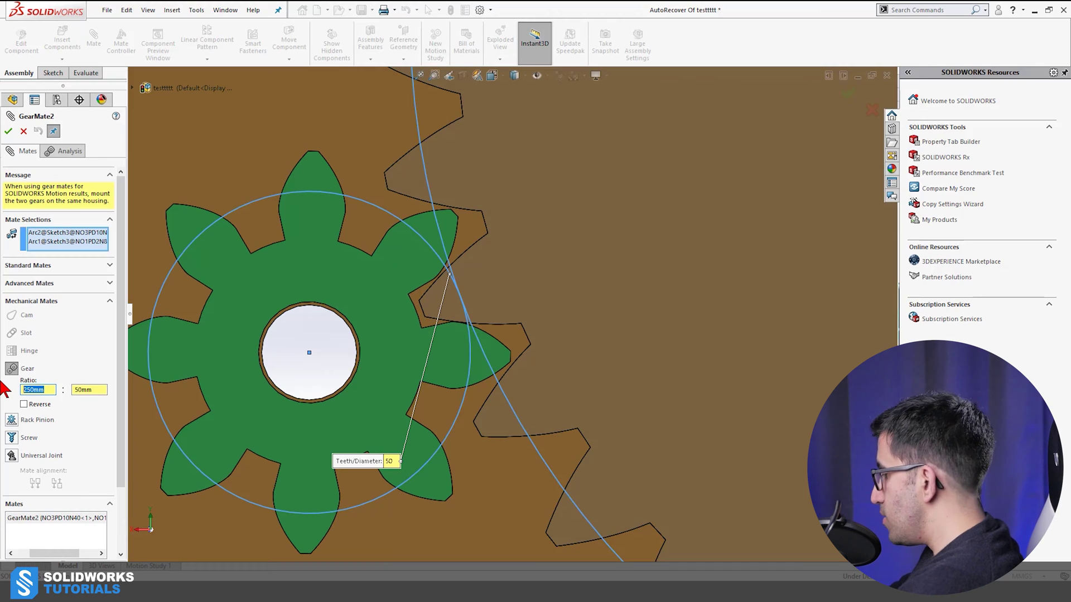
click(10, 131)
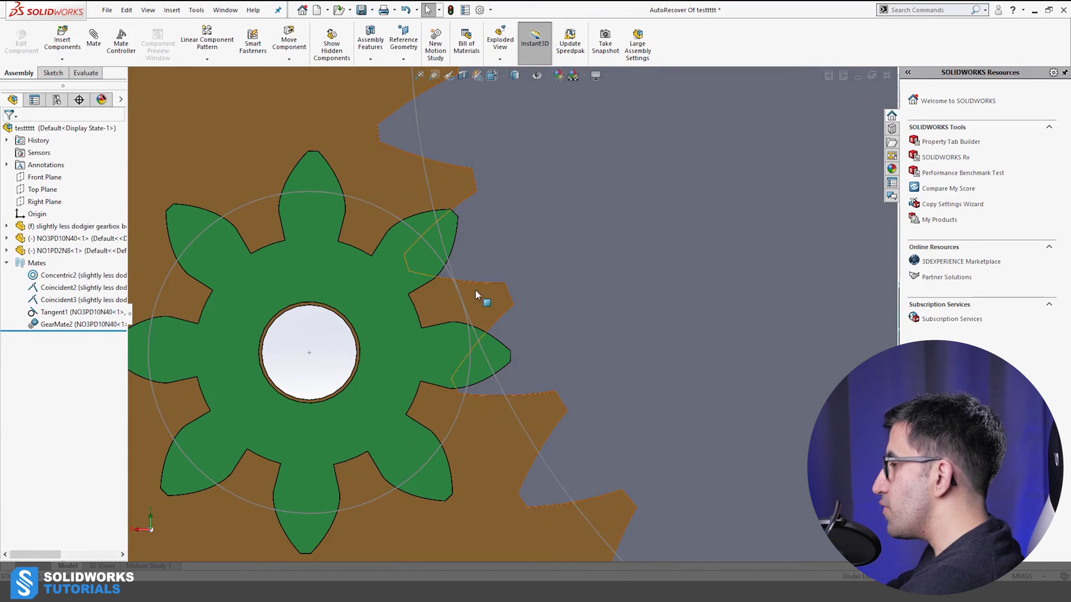
- Suppress GearMate2 and spin the pinion freely
right_click(406, 257)
right_click(73, 325)
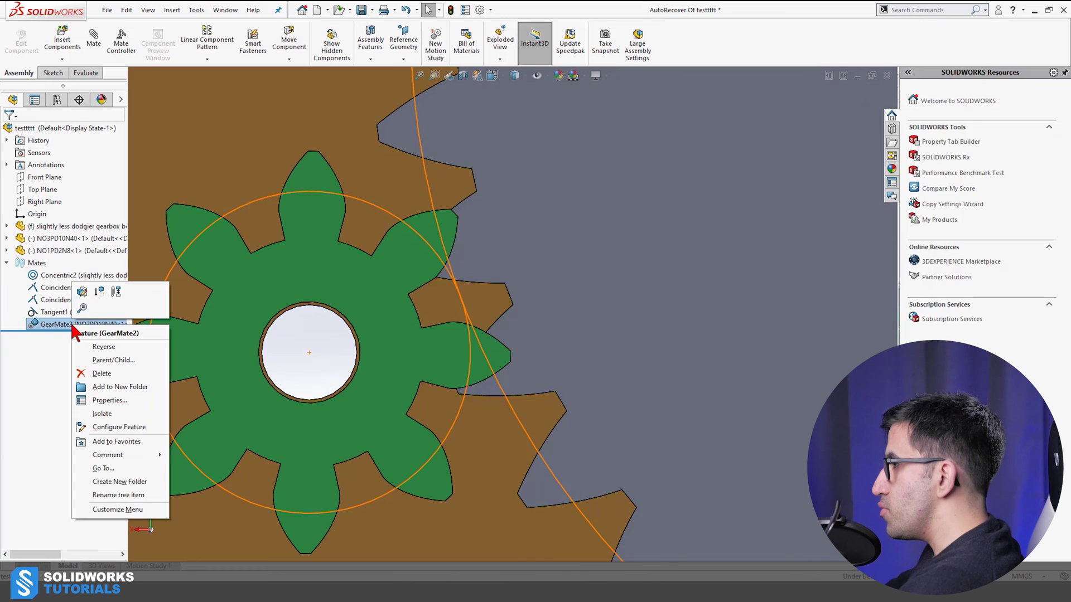
click(100, 293)
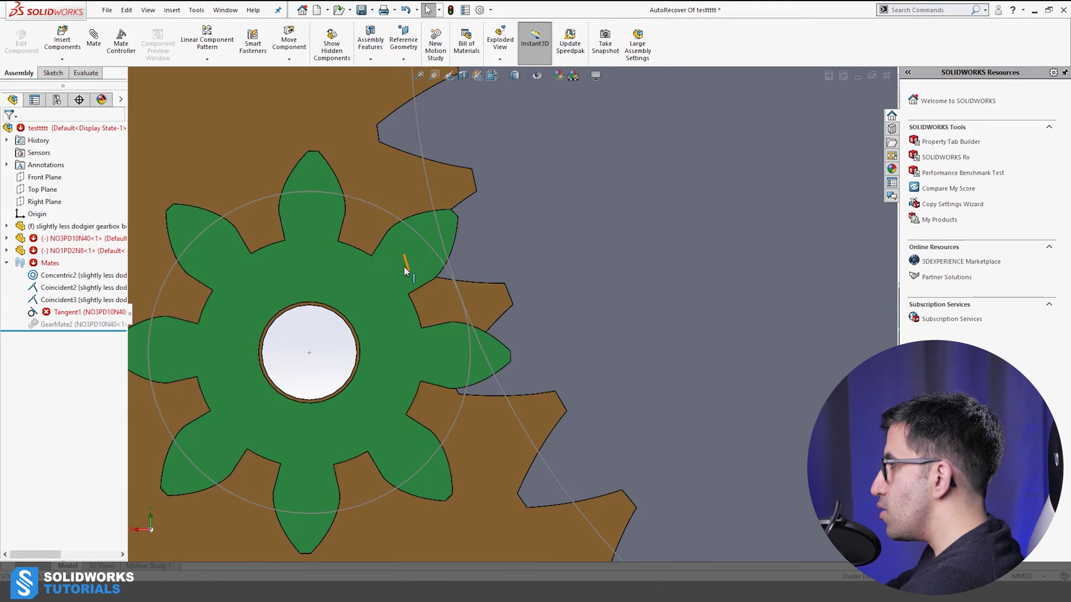
drag(402, 266, 79, 329)
- Unsuppress GearMate2 and rotate the pinion to confirm the gears mesh
right_click(79, 329)
right_click(76, 326)
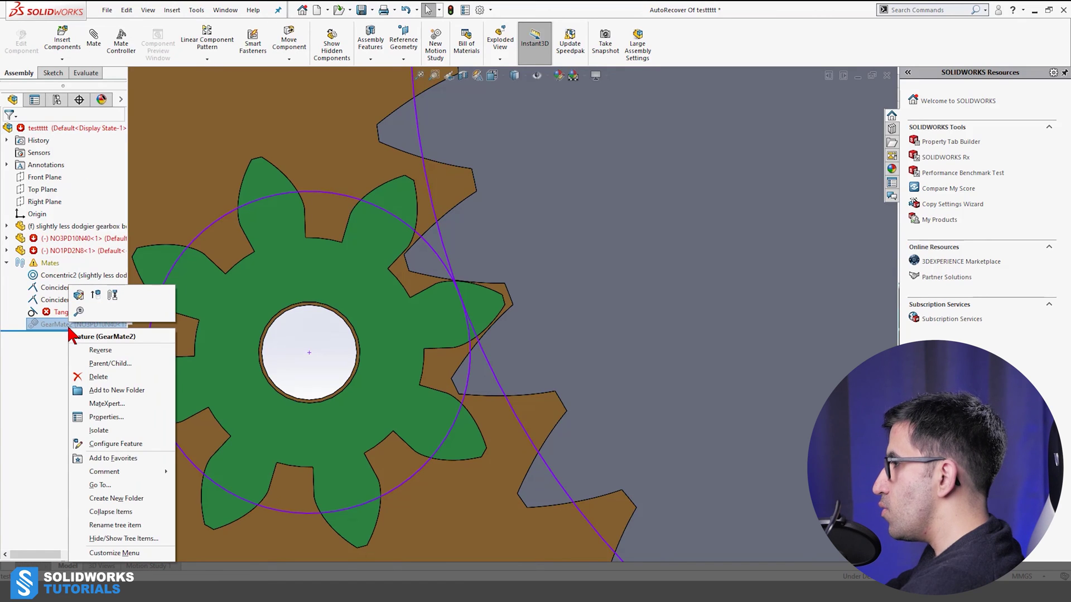
click(101, 293)
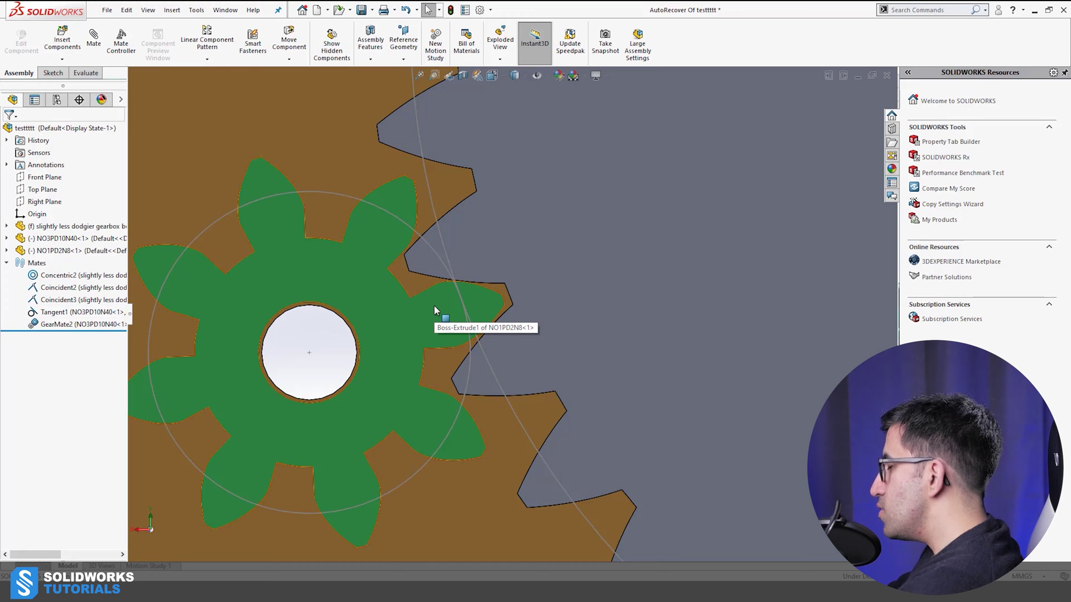
drag(434, 306, 481, 257)
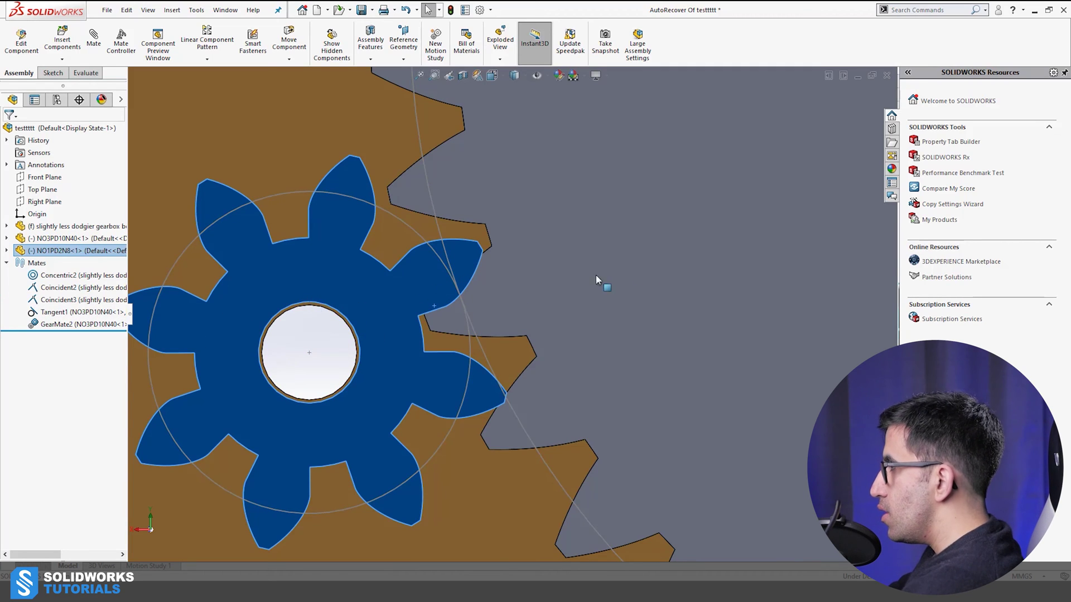
- Abandon the new mechanical mate and bring up the Welcome window with Ctrl+F2
scroll(596, 276, up, 6)
scroll(609, 306, down, 4)
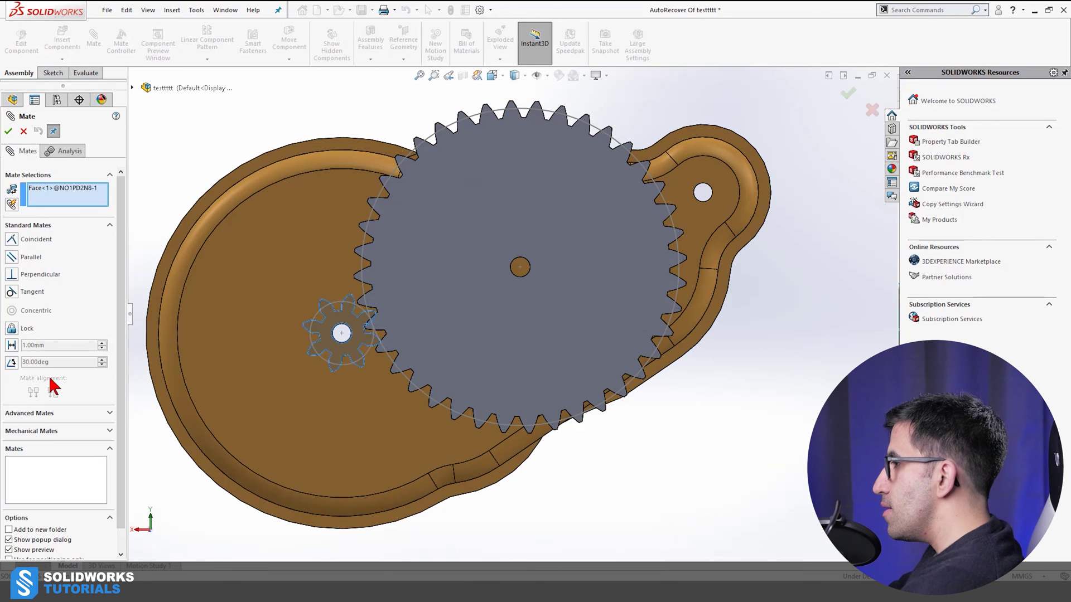
click(44, 431)
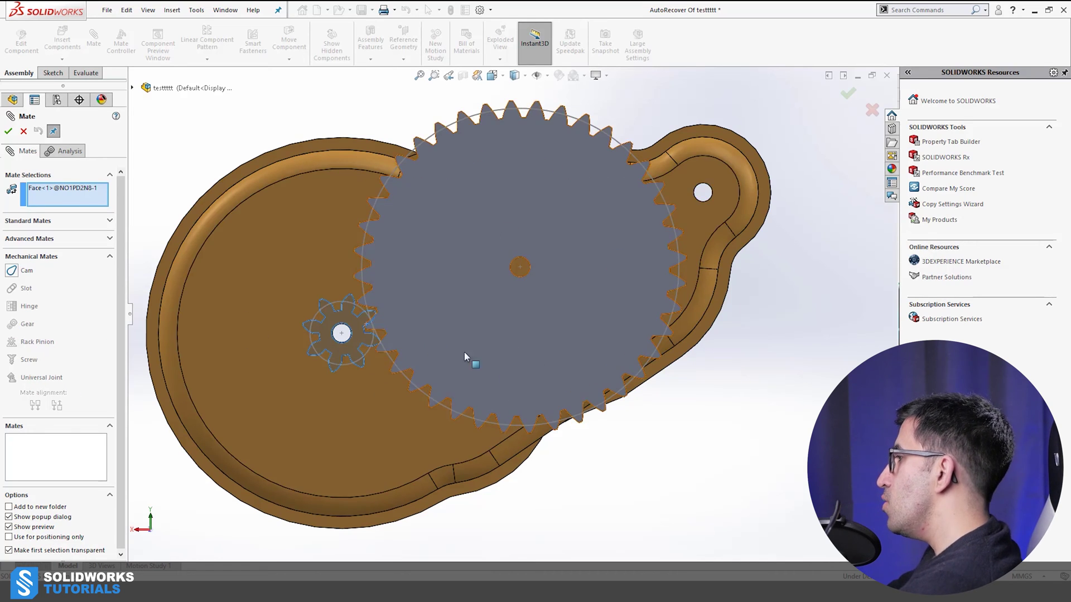
click(418, 316)
key(z)
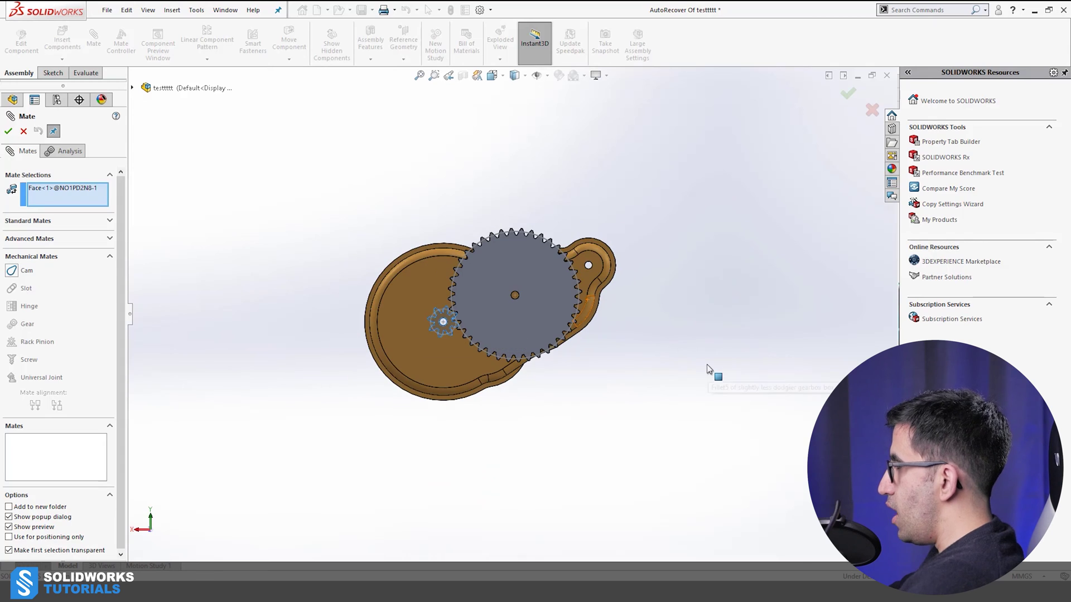
key(Return)
key(ctrl+F2)
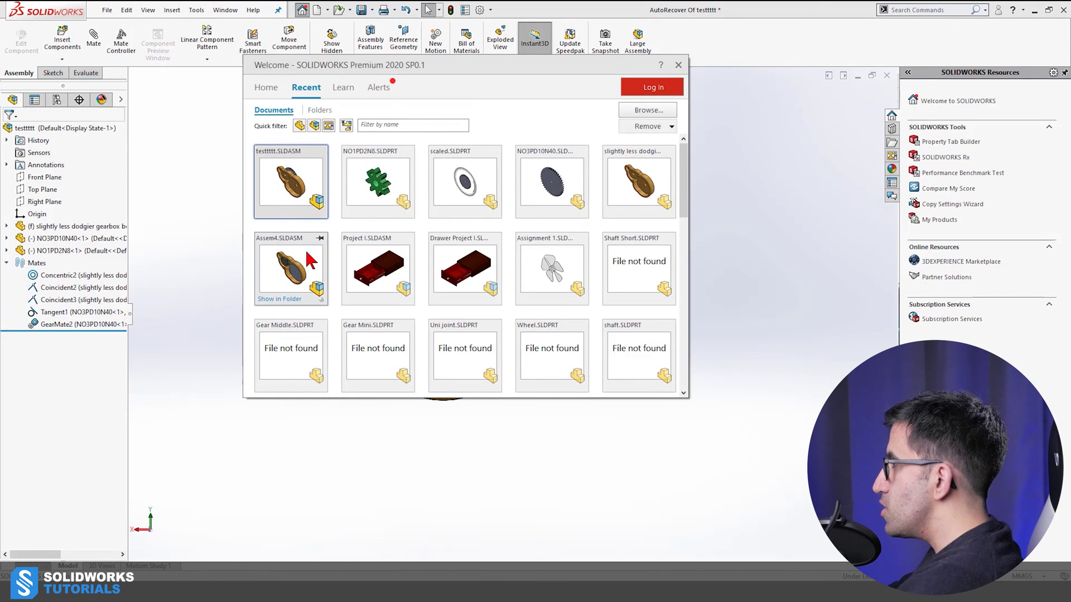
- Dismiss the Welcome window and open the drawer project folder with Ctrl+O
scroll(515, 284, down, 2)
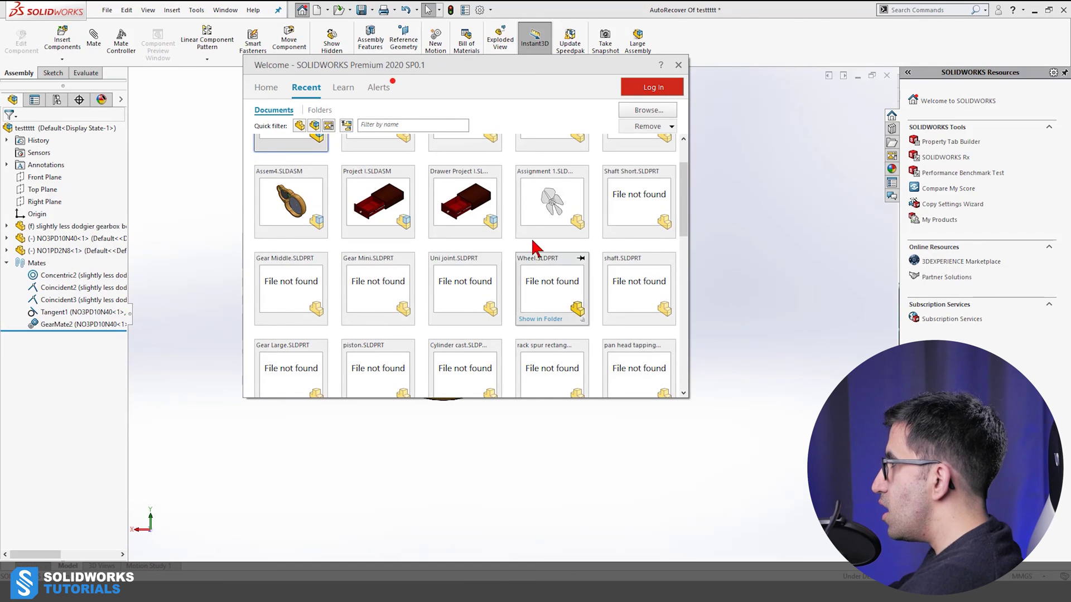
scroll(531, 296, down, 3)
scroll(531, 301, up, 4)
scroll(558, 335, down, 5)
scroll(563, 351, up, 8)
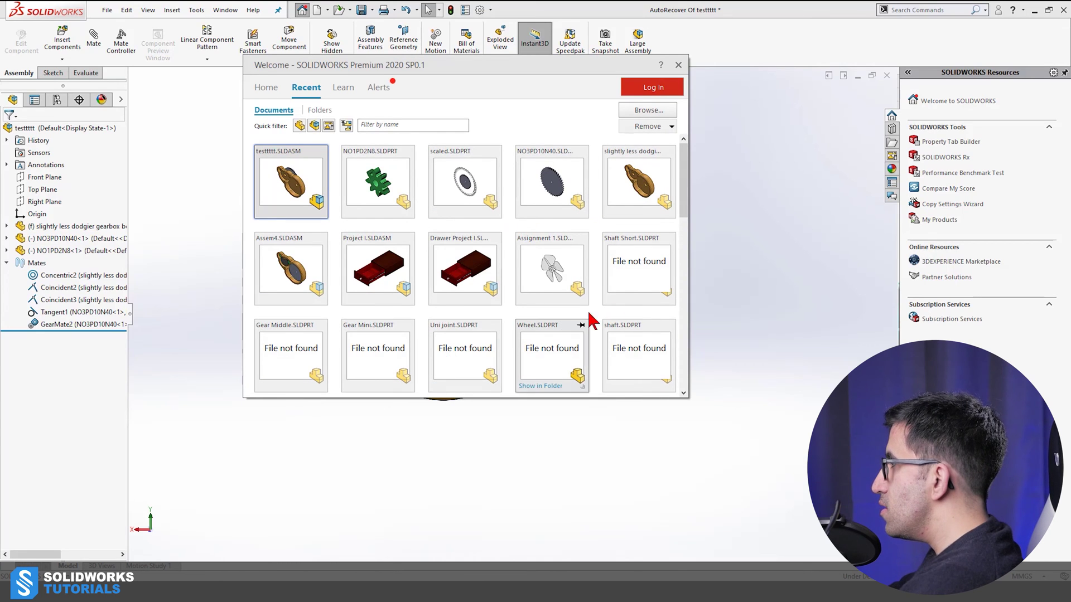
key(Escape)
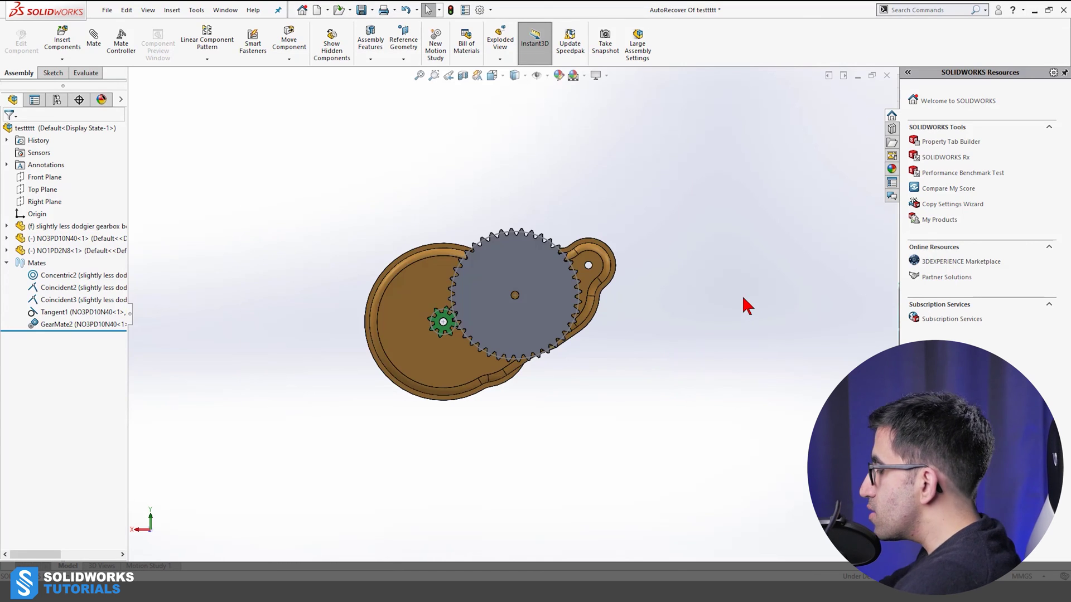
key(ctrl+o)
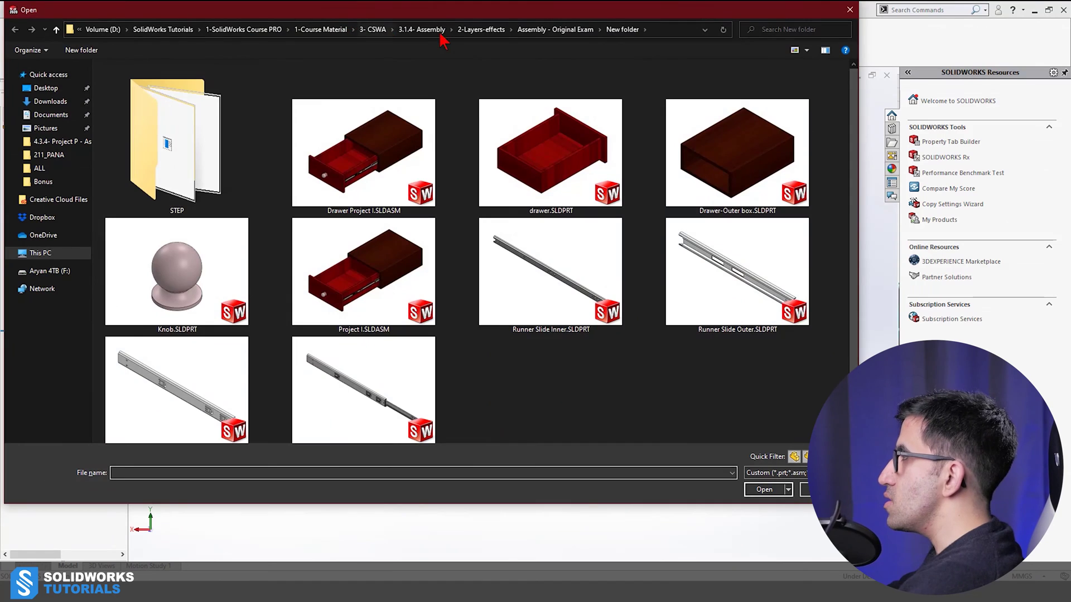
- Open Assem1.SLDASM from 4- Professionals > 4.3.4- Project P - Assembly > 2-Layers-effects
click(321, 30)
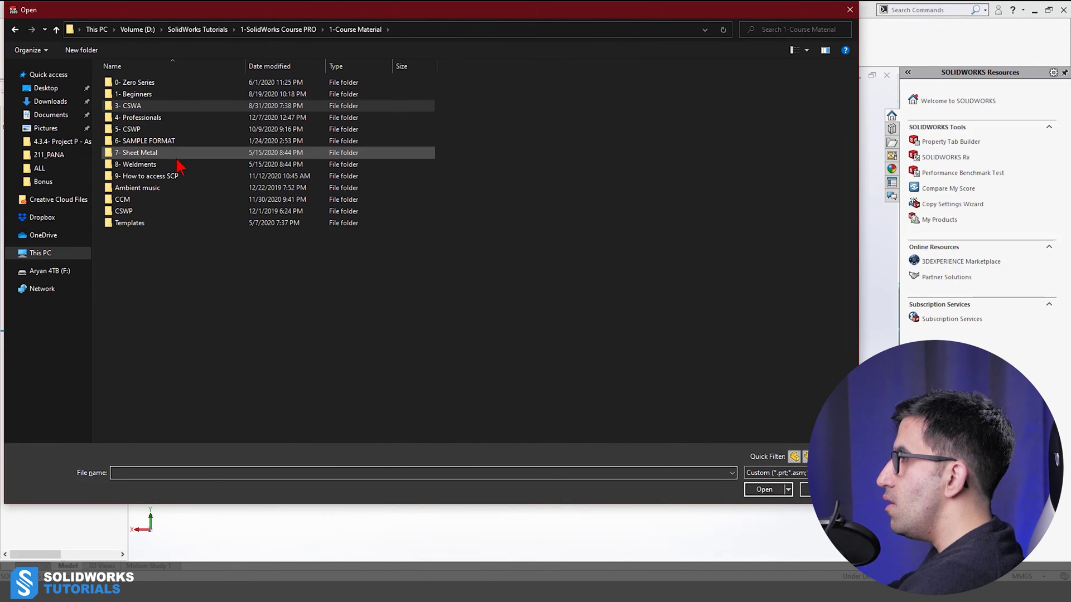
double_click(172, 118)
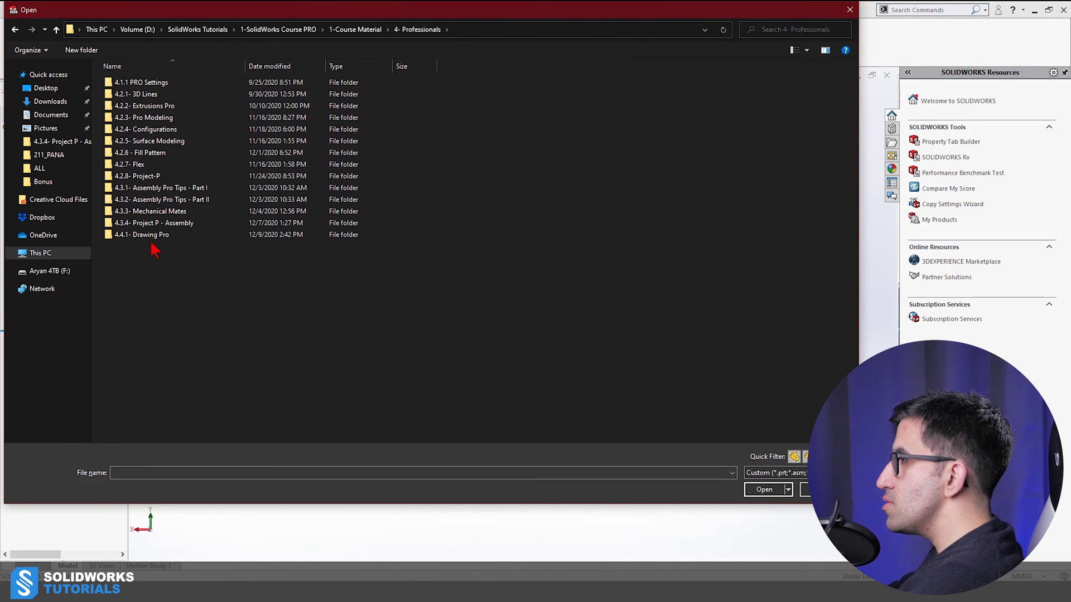
double_click(164, 227)
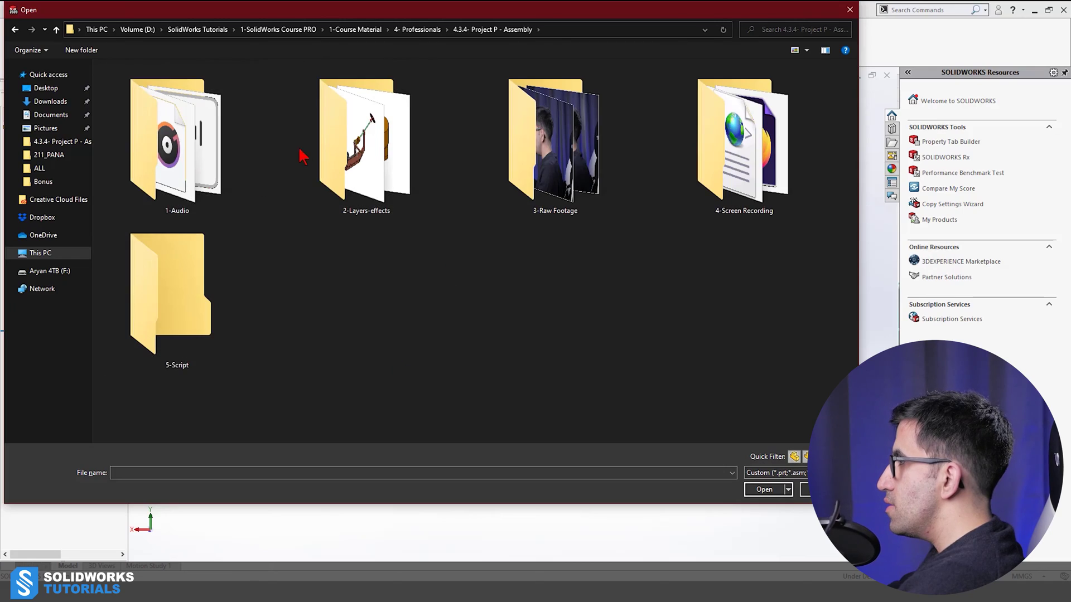
double_click(331, 129)
double_click(206, 95)
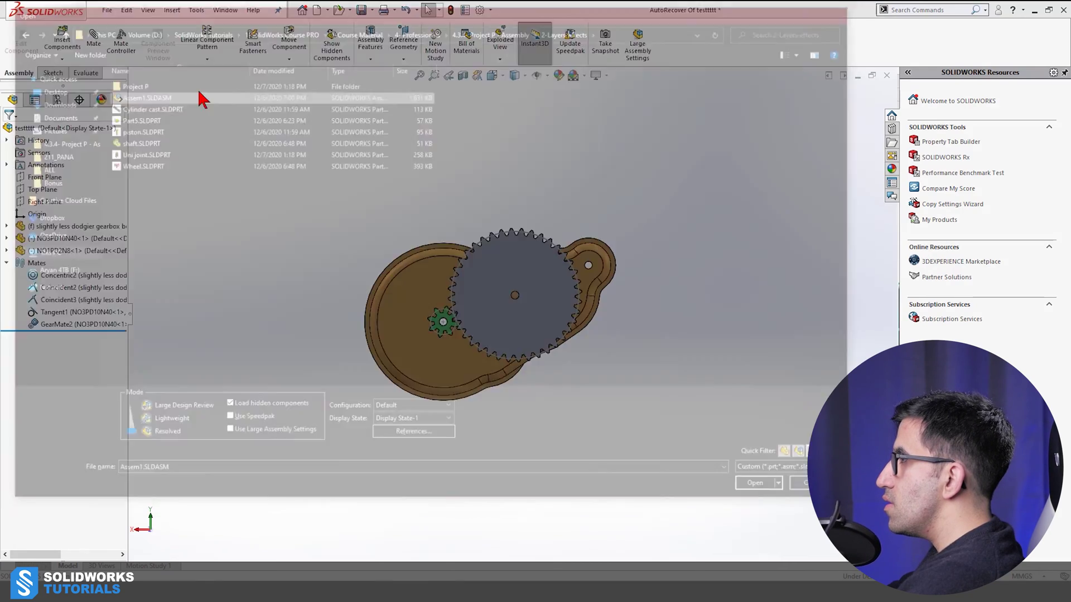
- Orbit and zoom the assembly to view the green gear face-on
middle_drag(690, 248, 576, 422)
scroll(647, 385, down, 5)
scroll(436, 390, down, 5)
middle_drag(436, 389, 797, 415)
scroll(459, 298, down, 2)
scroll(459, 299, up, 8)
scroll(502, 335, down, 6)
scroll(797, 416, up, 8)
- Return to an oblique view and select the red spoked Wheel component
middle_drag(489, 380, 784, 329)
scroll(493, 328, up, 2)
scroll(592, 366, down, 5)
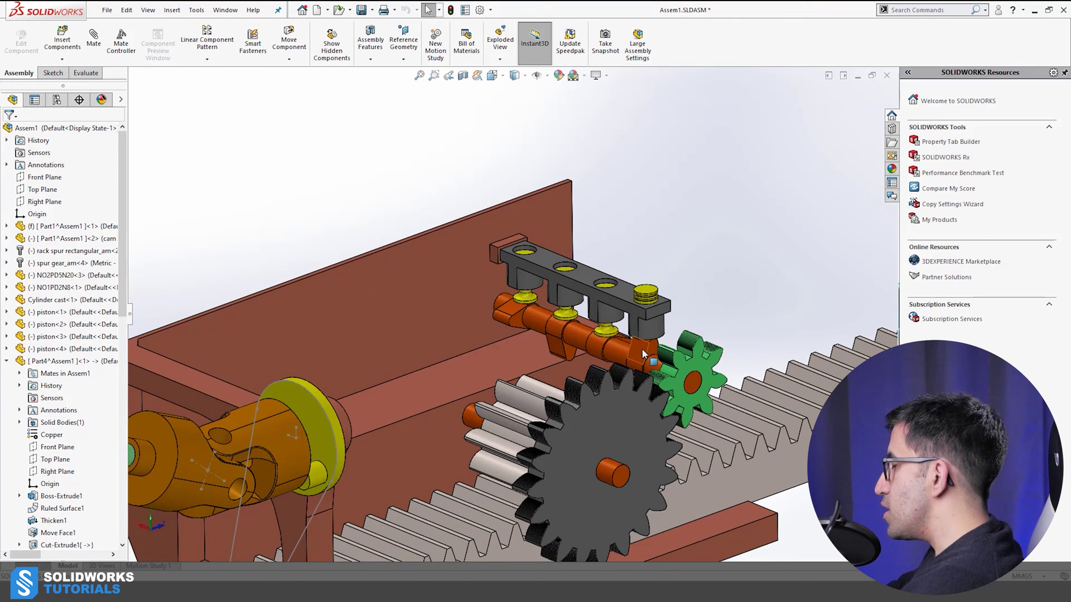
scroll(523, 339, up, 4)
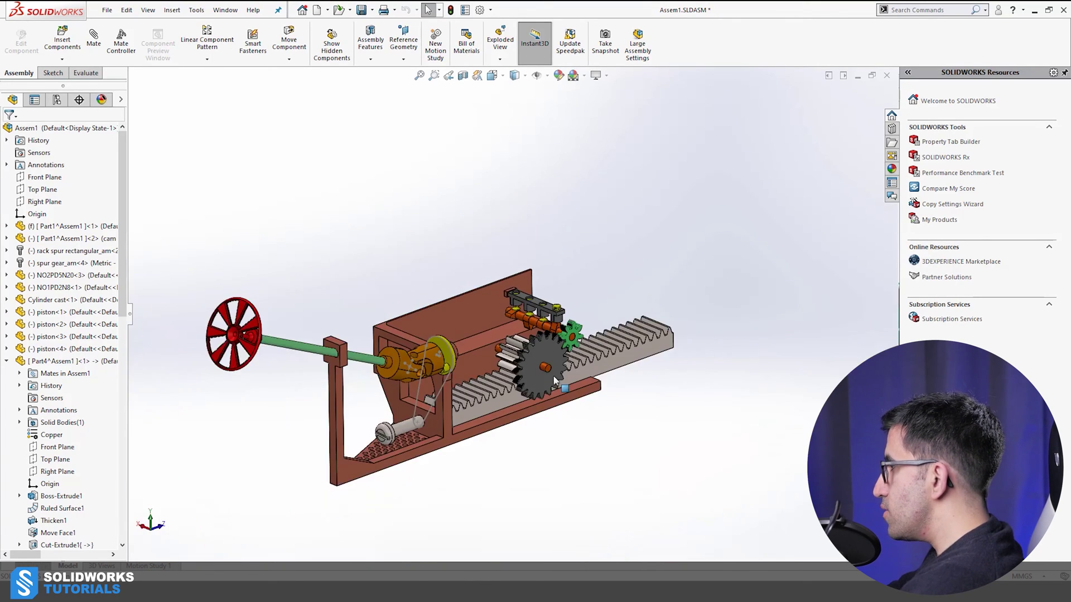
scroll(524, 266, down, 5)
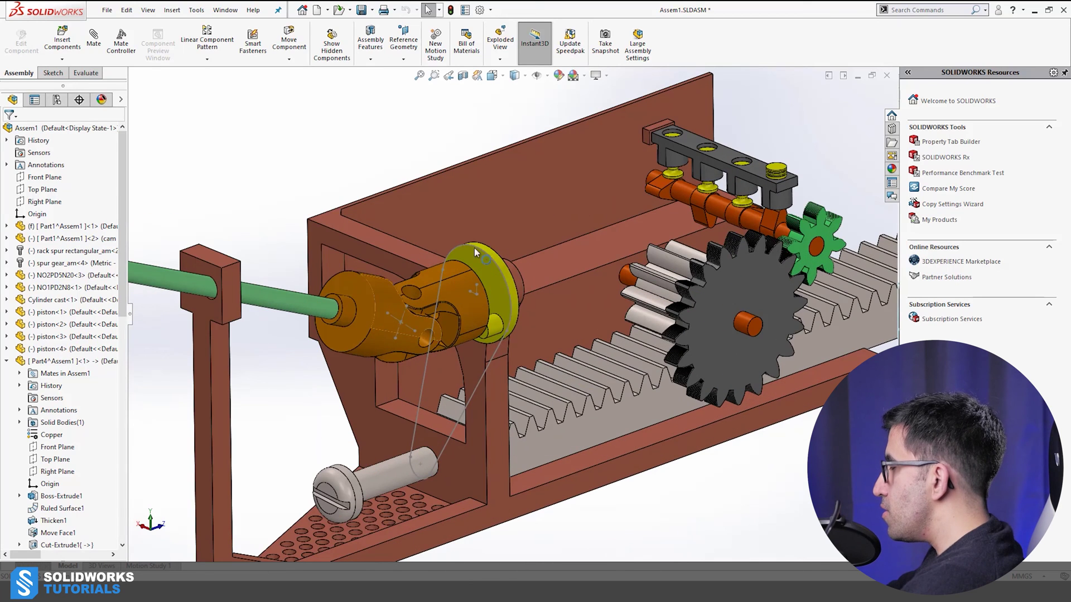
scroll(407, 322, up, 4)
scroll(380, 311, down, 5)
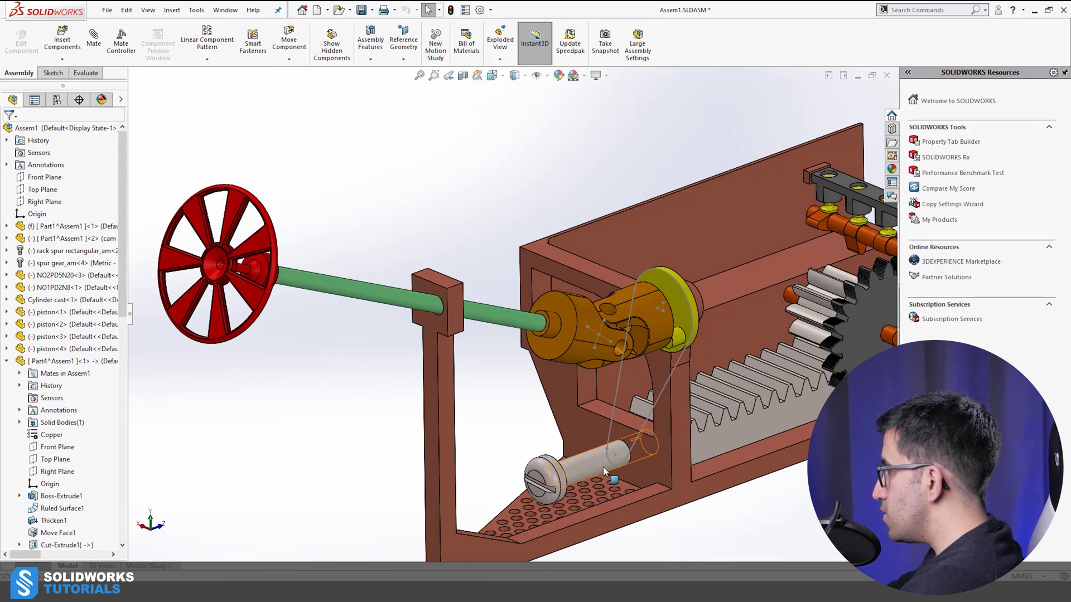
scroll(598, 467, up, 5)
scroll(678, 308, down, 3)
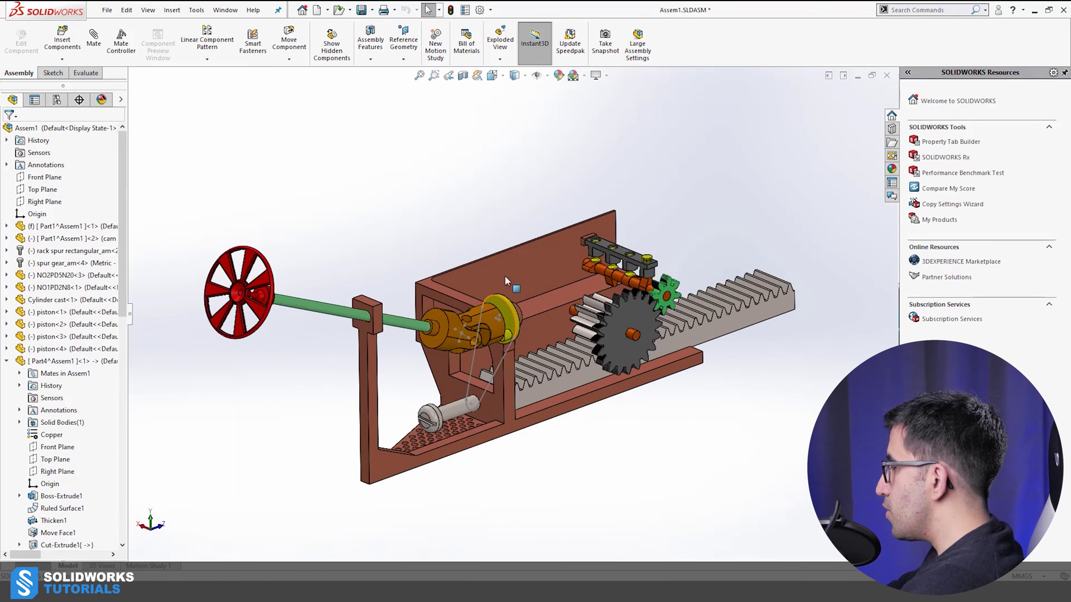
scroll(439, 426, up, 2)
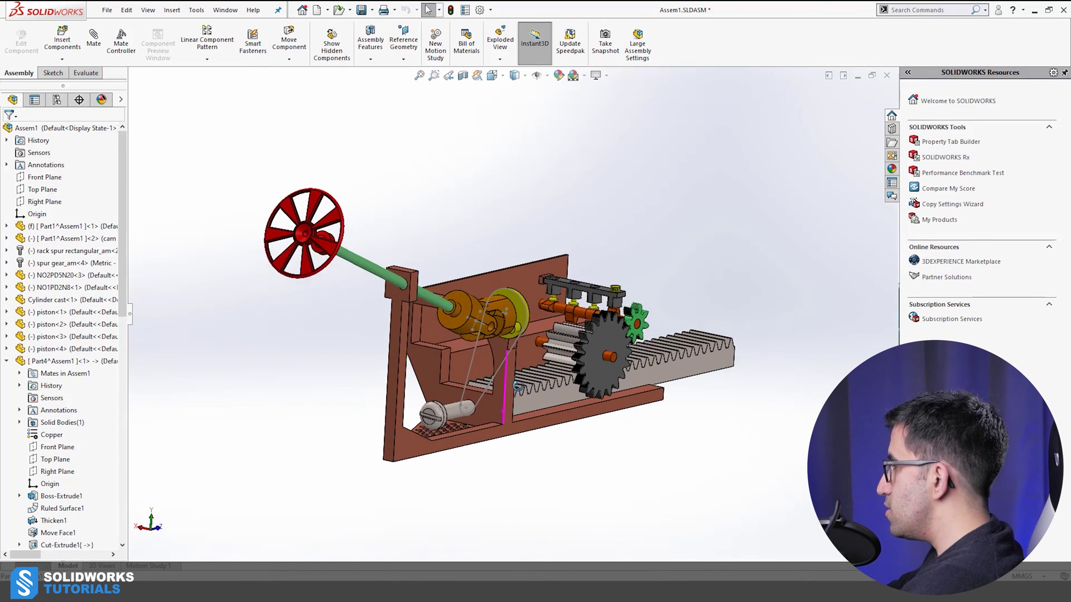
click(318, 254)
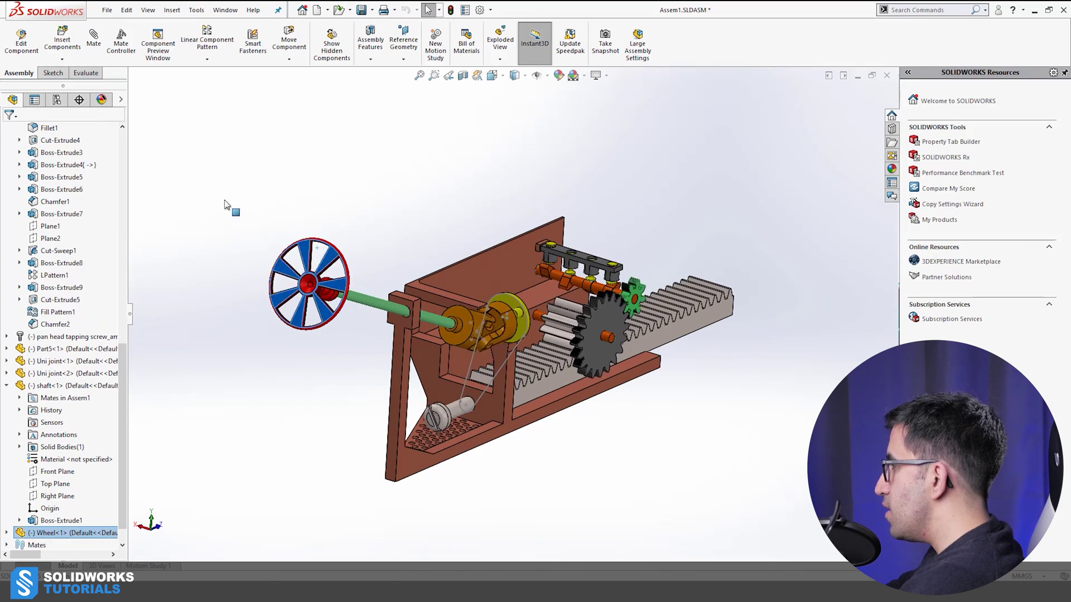
- Drag the hand wheel to turn the gears and slide the rack, then deselect it
drag(422, 378, 704, 349)
key(Escape)
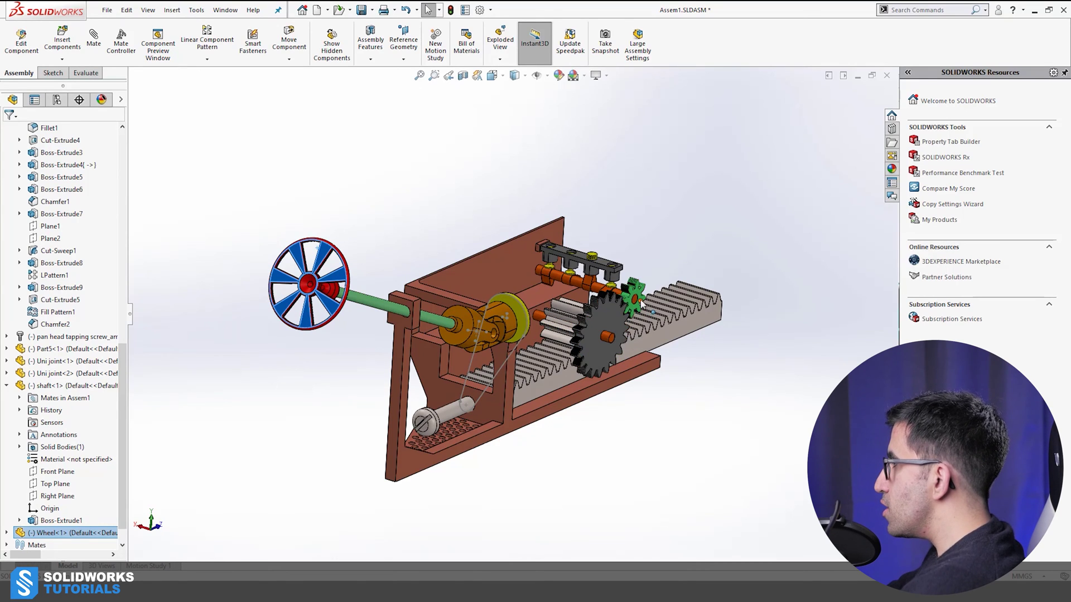
click(801, 516)
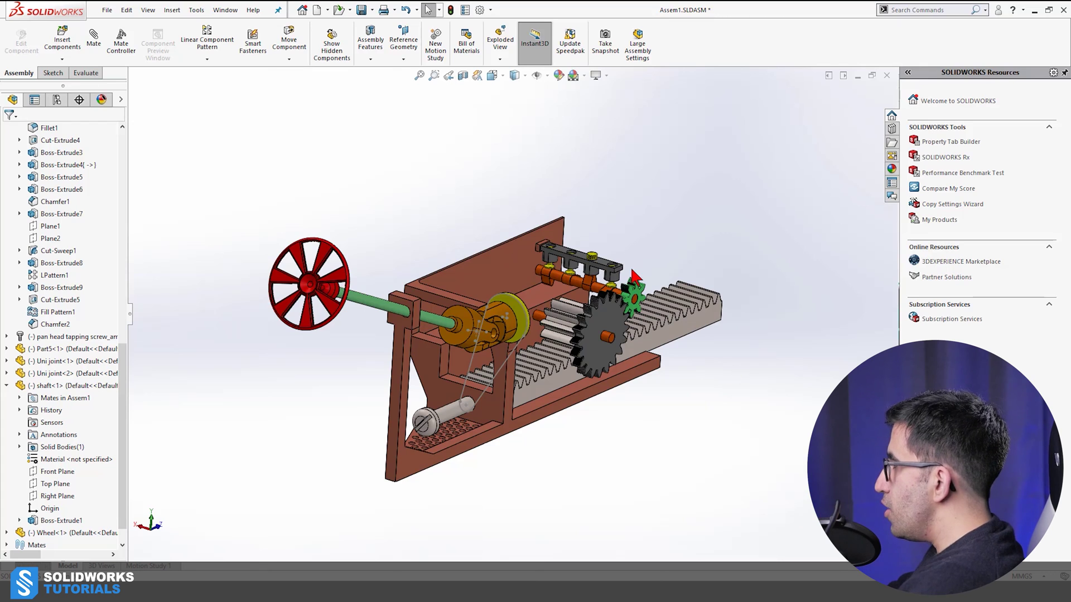
scroll(629, 300, down, 5)
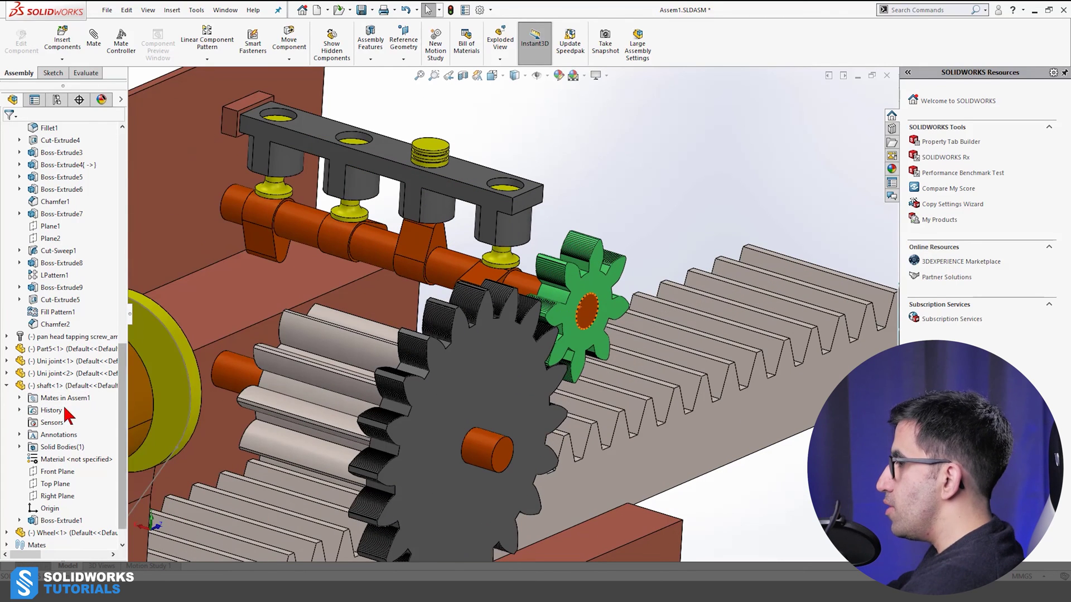
- Expand the Mates folder and inspect GearMate3, then fit the view and deselect
scroll(56, 471, down, 2)
click(7, 520)
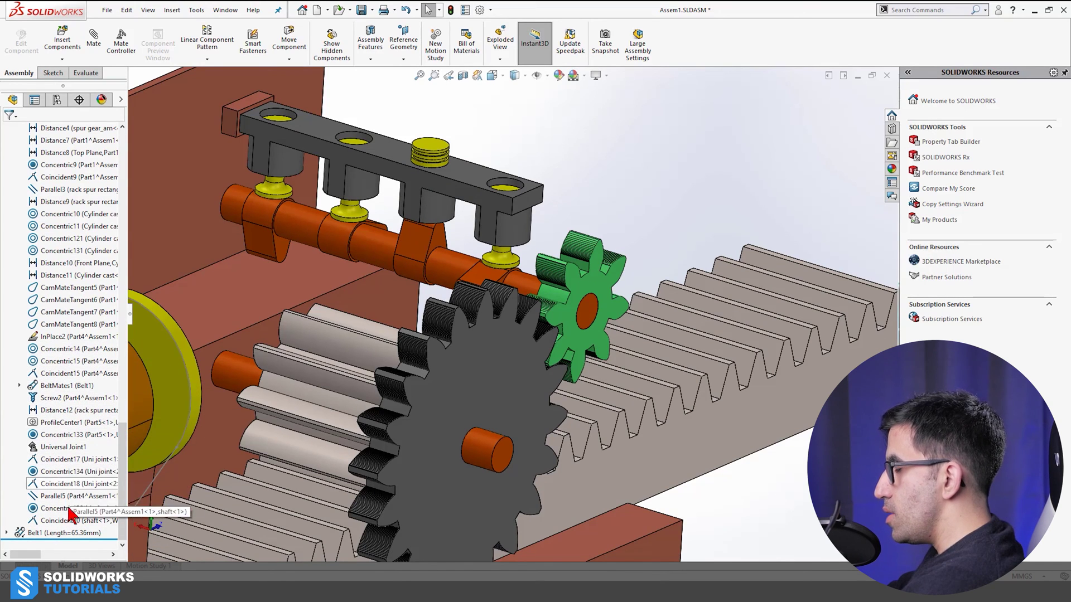
scroll(80, 290, up, 2)
scroll(80, 290, up, 2)
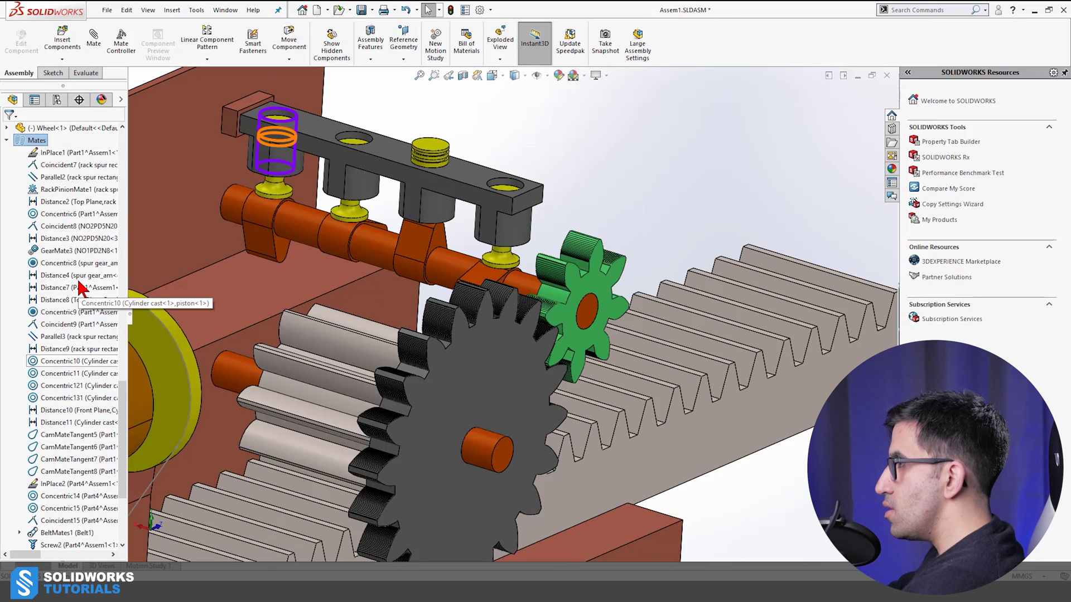
click(61, 250)
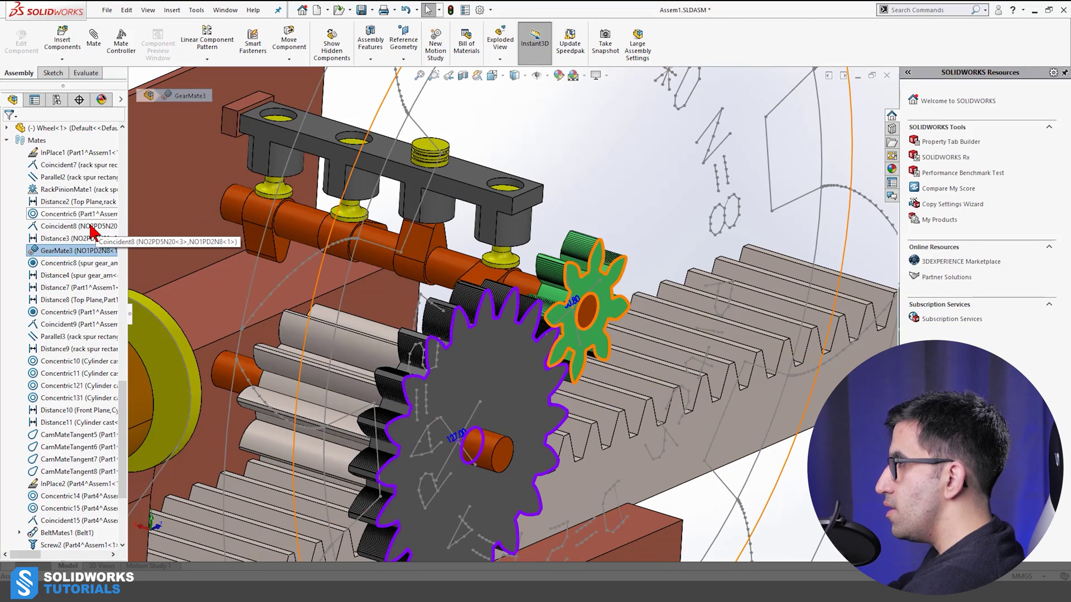
key(f)
scroll(529, 333, down, 5)
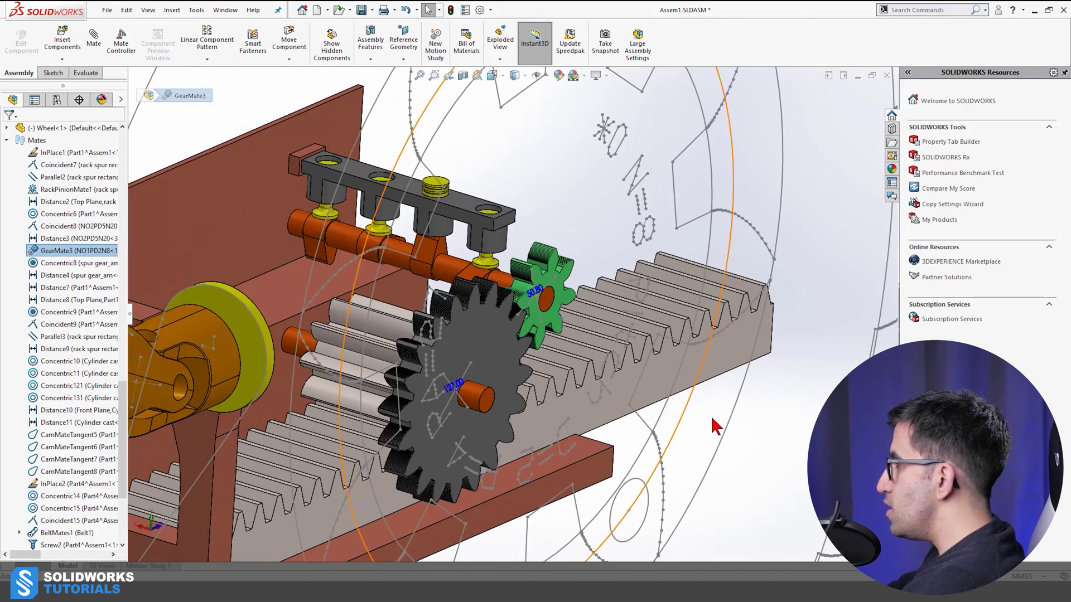
click(795, 434)
- Orbit to the large gear face-on and select the green pinion and large spur gear
middle_drag(487, 369, 427, 367)
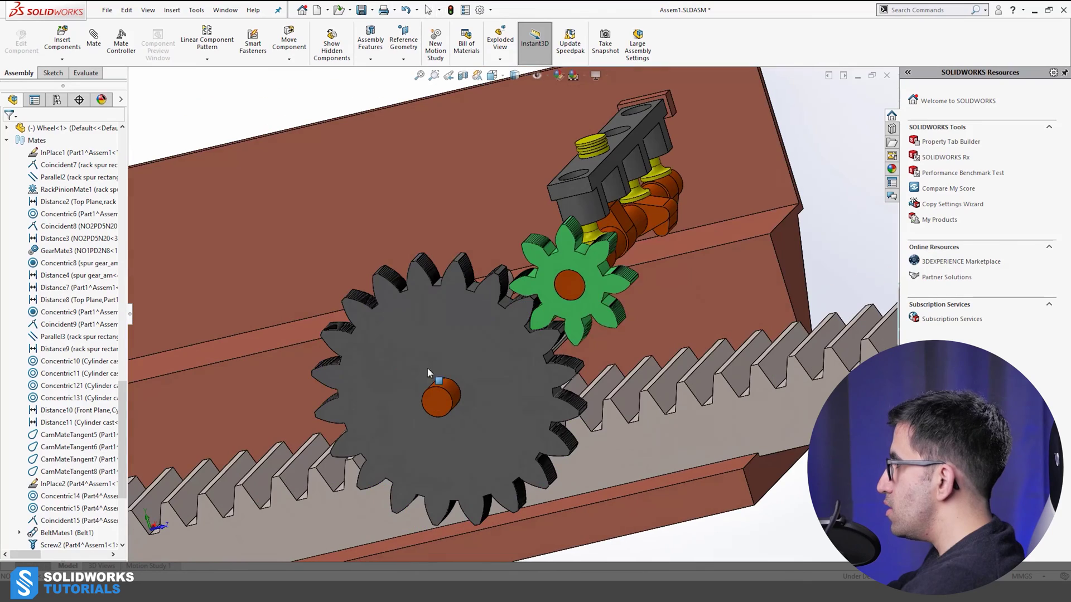
click(550, 269)
ctrl+click(507, 342)
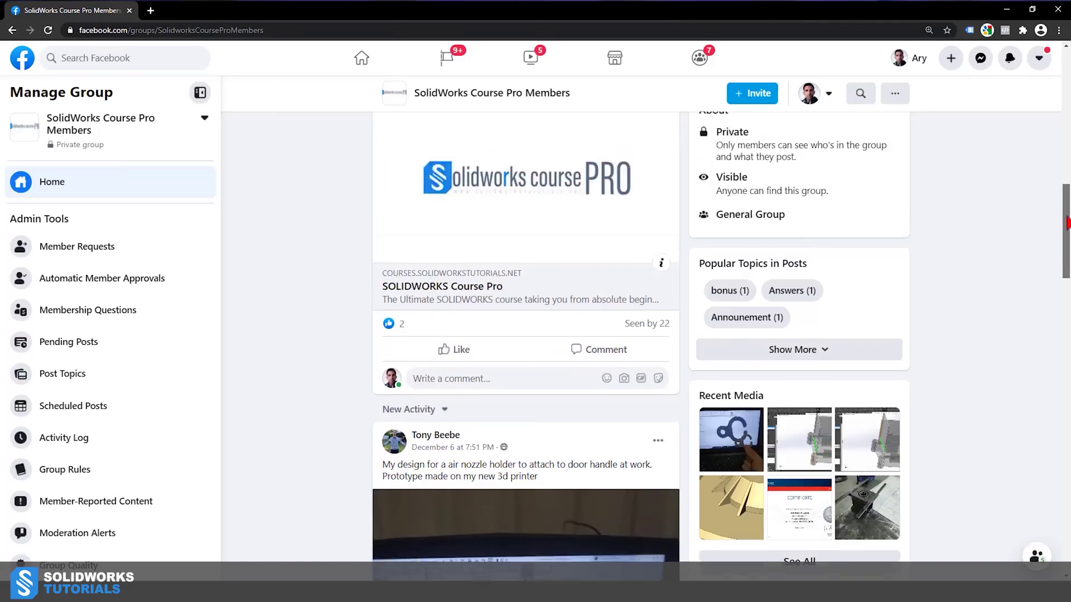
- Scroll through the SolidWorks Course Pro Members group header and posts
scroll(756, 368, up, 10)
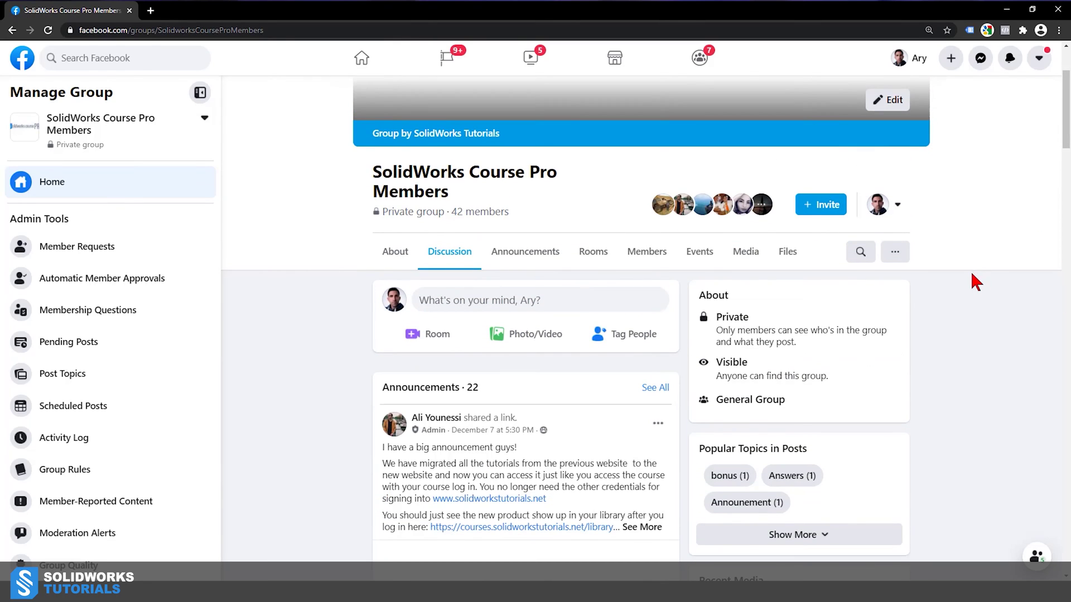
scroll(970, 296, up, 2)
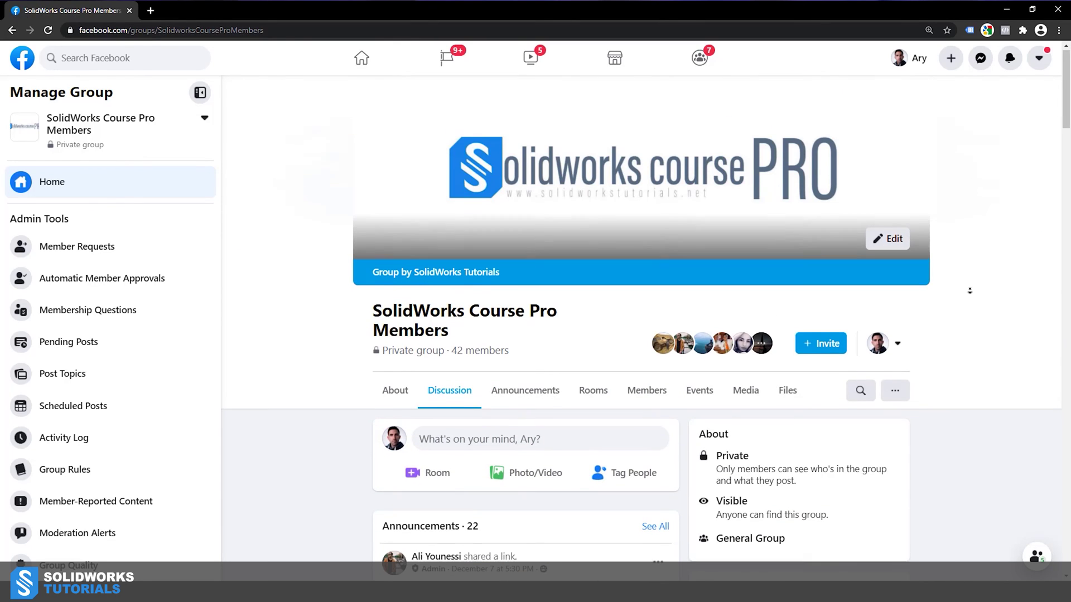
scroll(969, 309, down, 5)
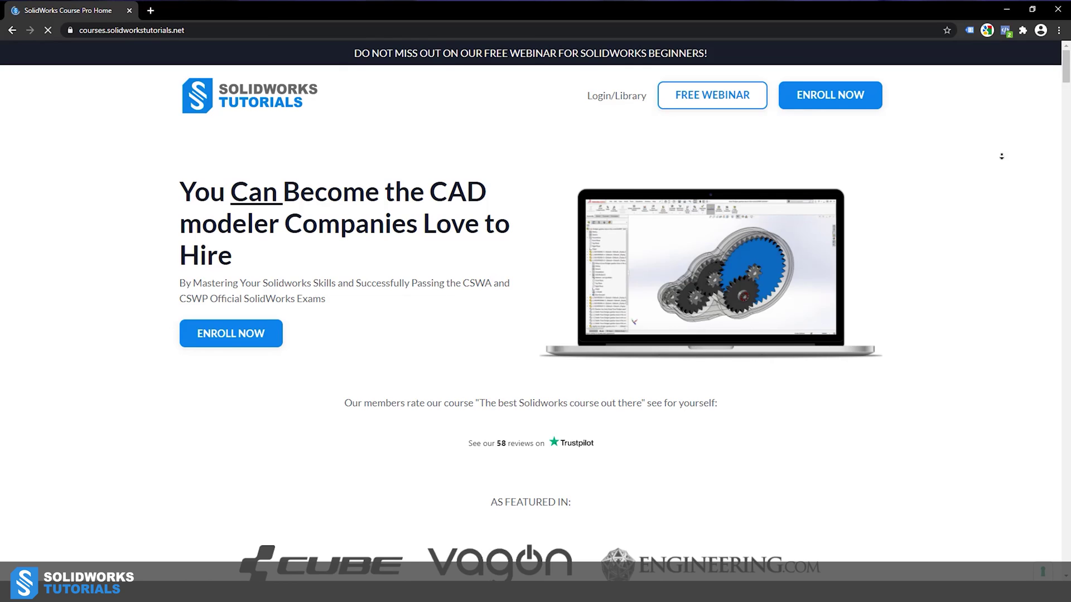
- Scroll down the SolidWorks Course Pro home page
scroll(1002, 159, down, 5)
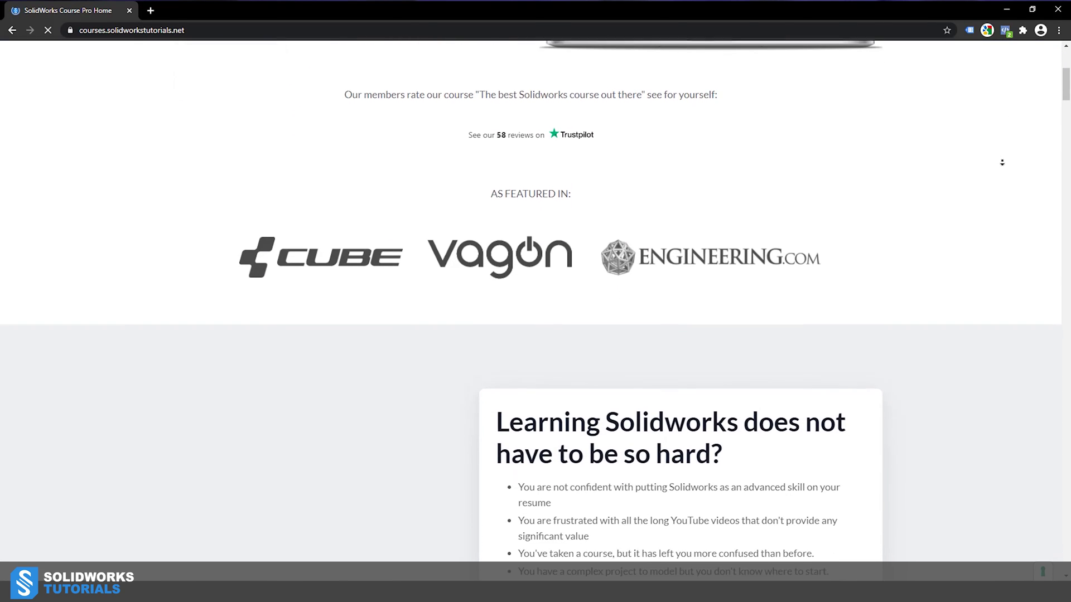
scroll(1002, 162, down, 4)
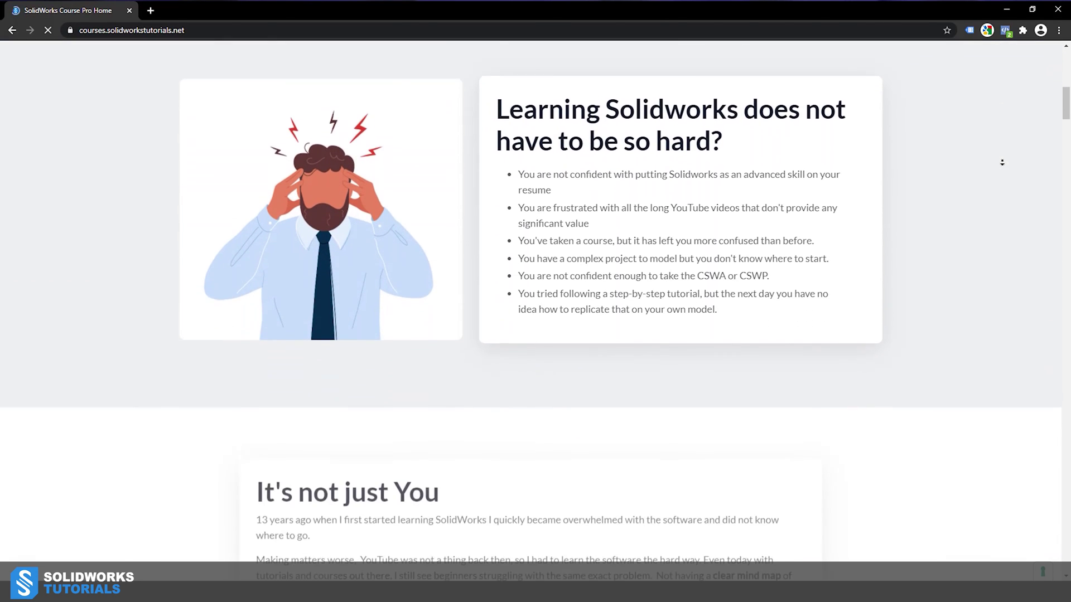
scroll(1001, 162, down, 5)
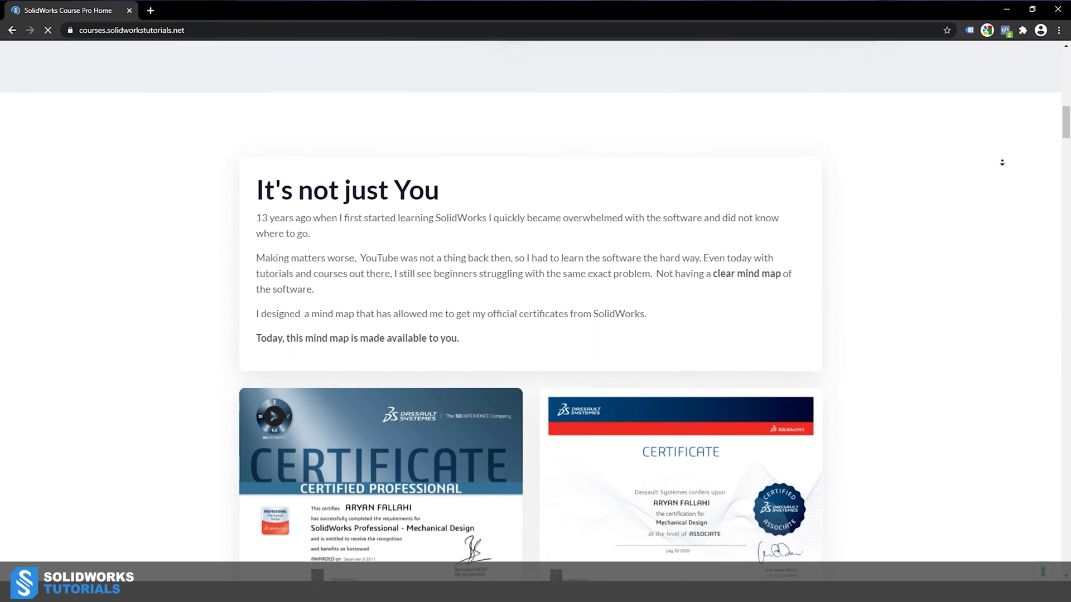
scroll(1001, 162, down, 8)
scroll(1003, 161, down, 6)
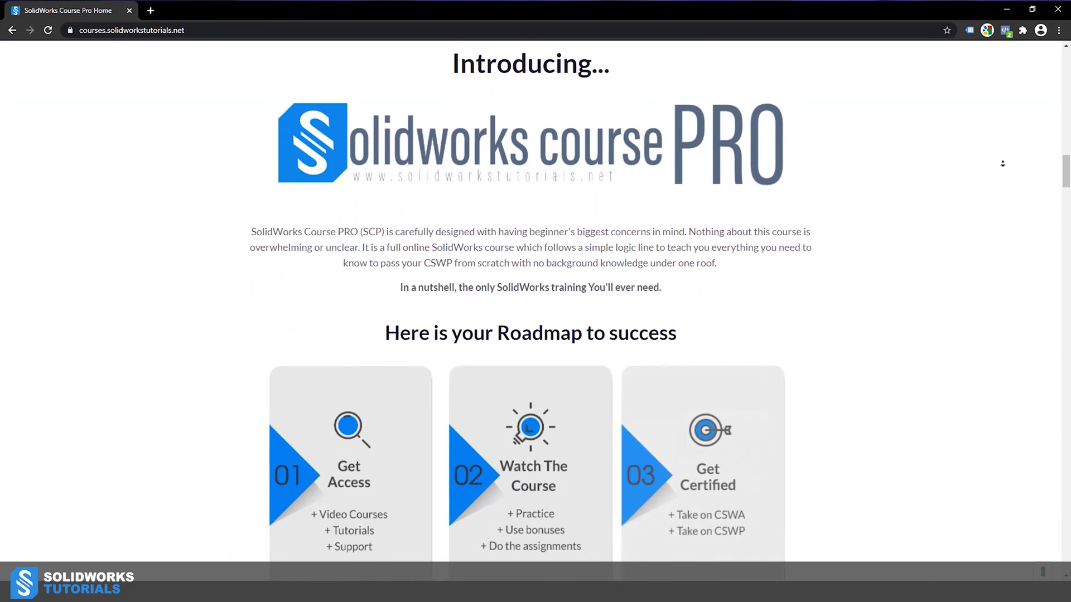
scroll(1002, 164, down, 6)
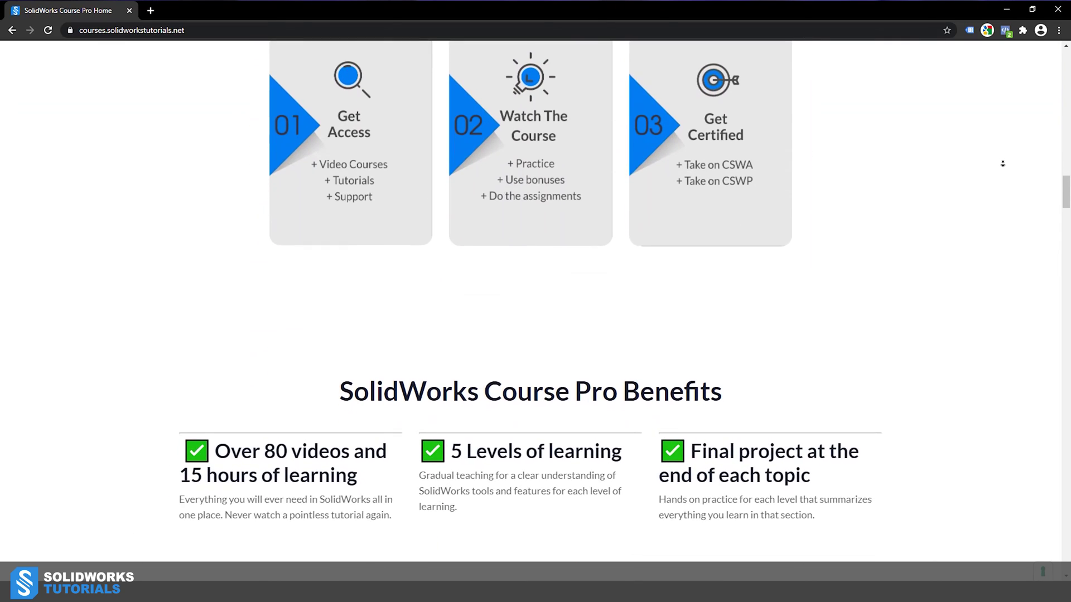
scroll(1002, 163, down, 6)
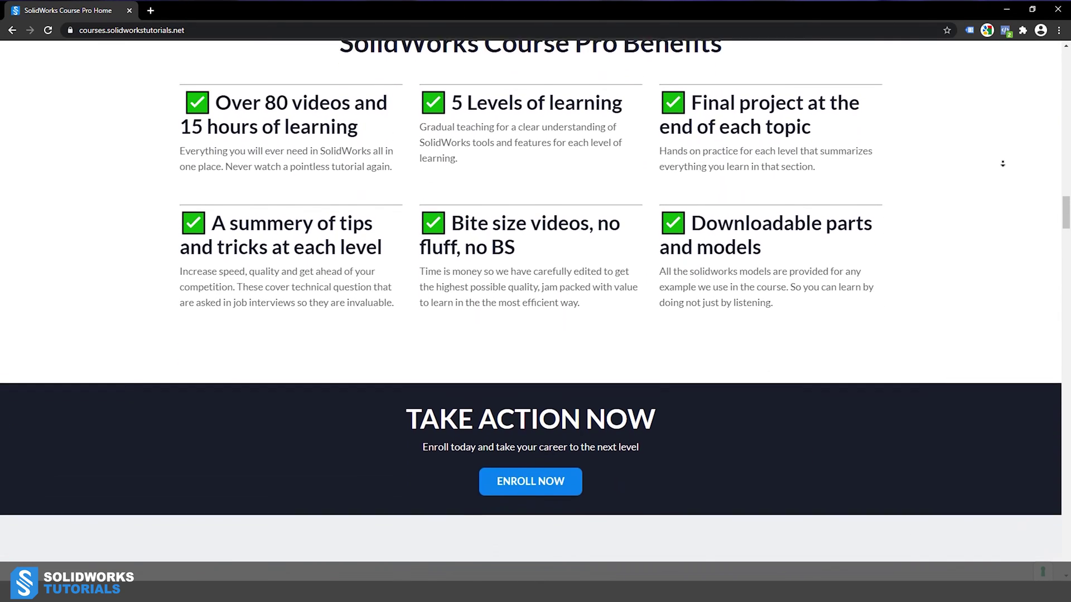
scroll(1002, 164, down, 5)
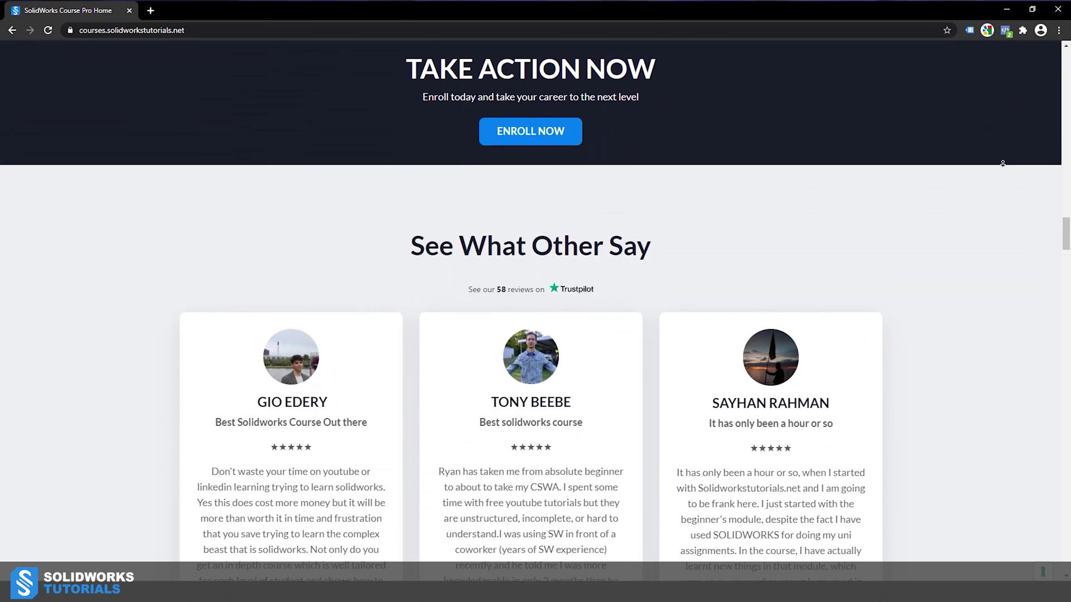
- Close the webinar pop-up and expand the SCP Full Course Curriculum list
scroll(1010, 158, down, 1)
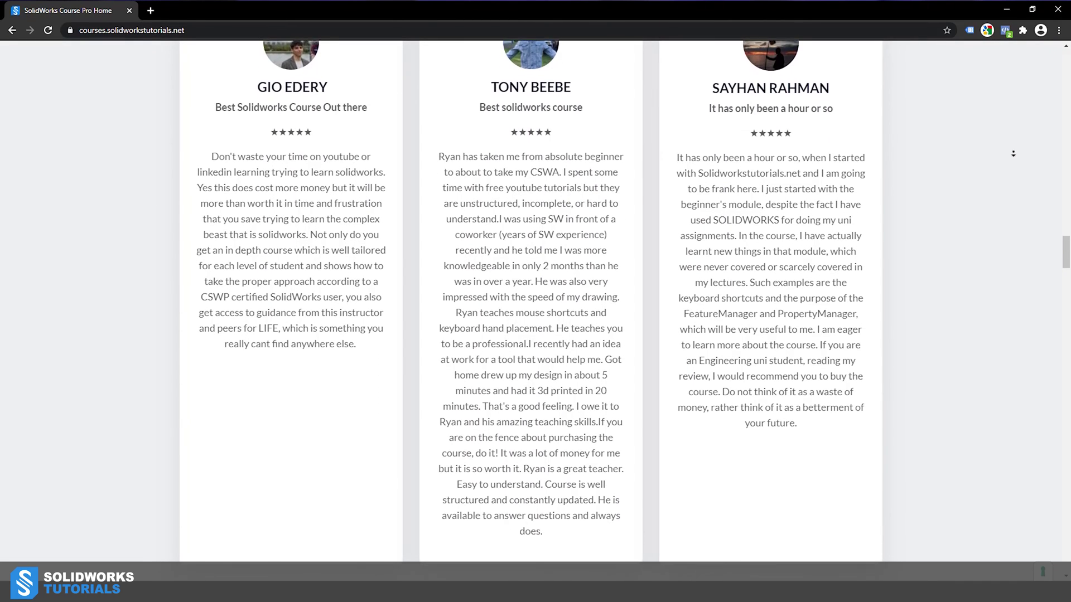
scroll(1013, 161, down, 5)
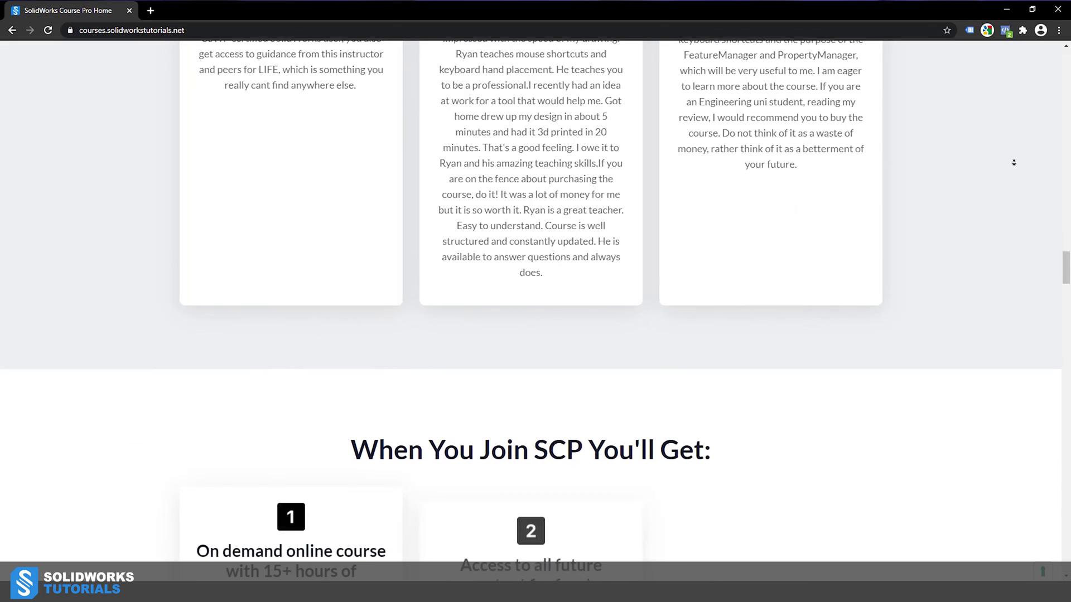
scroll(1013, 162, down, 5)
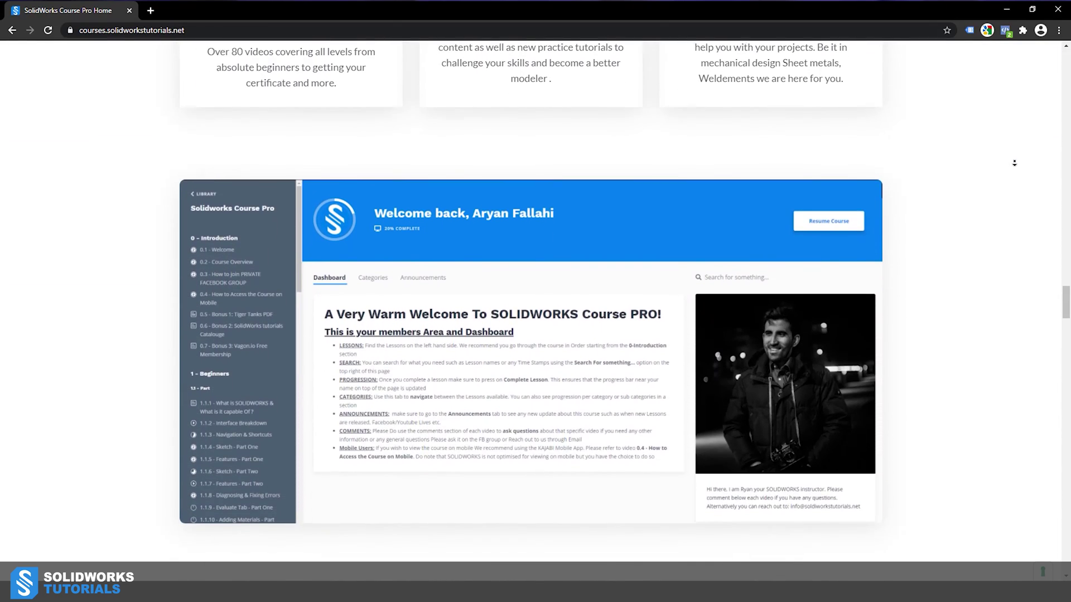
scroll(1014, 162, down, 3)
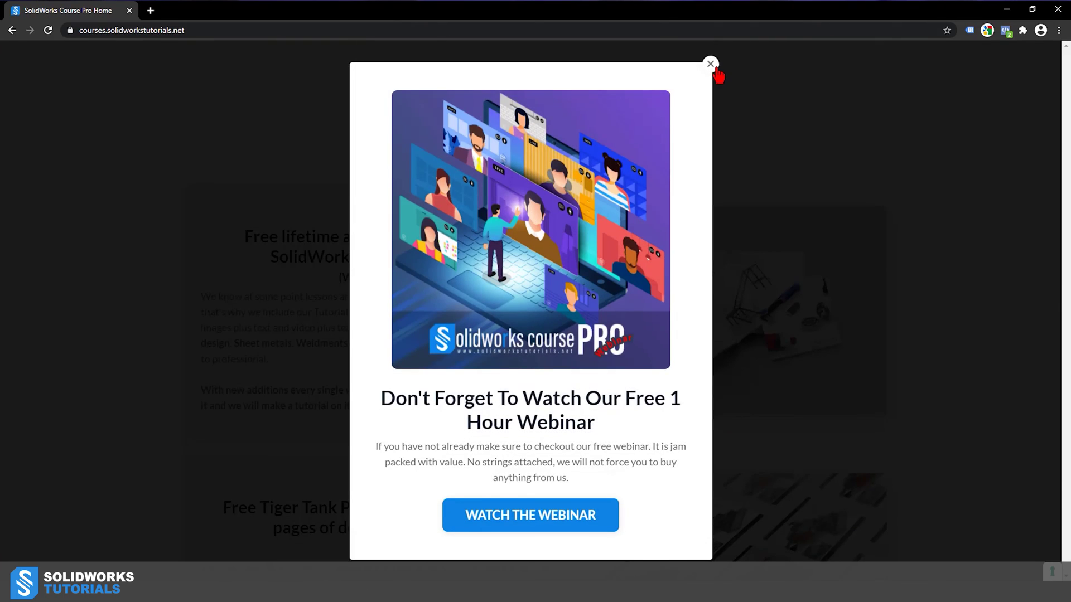
click(711, 65)
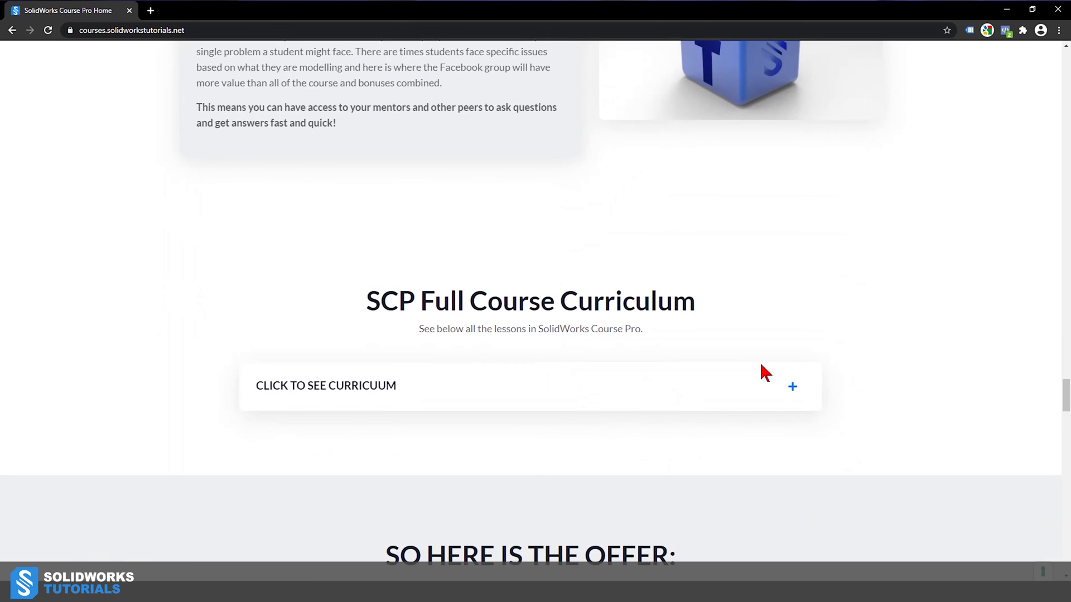
click(791, 385)
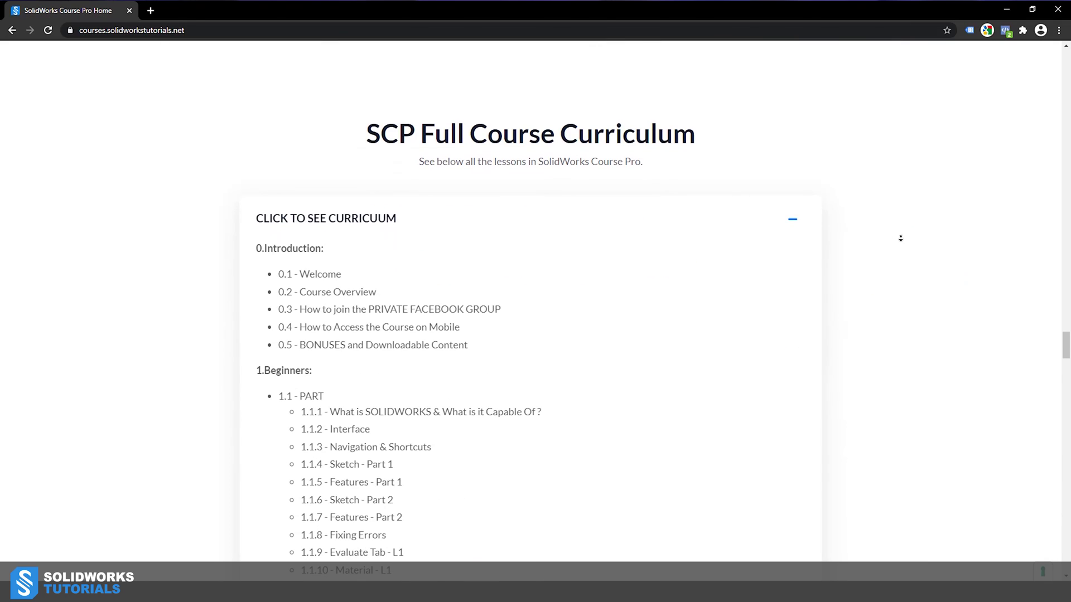